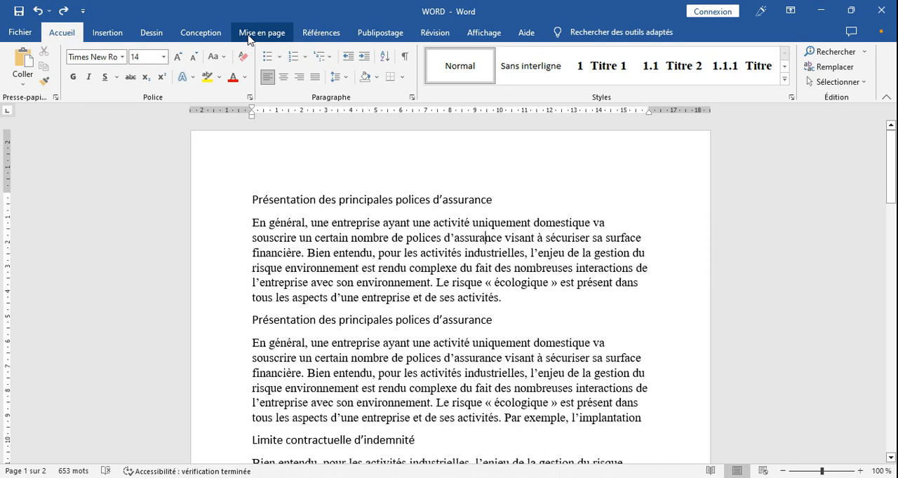
# Step: Open the page header for editing and enter the text "PERSONNALISATION DE L'ENTETE"
pyautogui.click(112, 31)
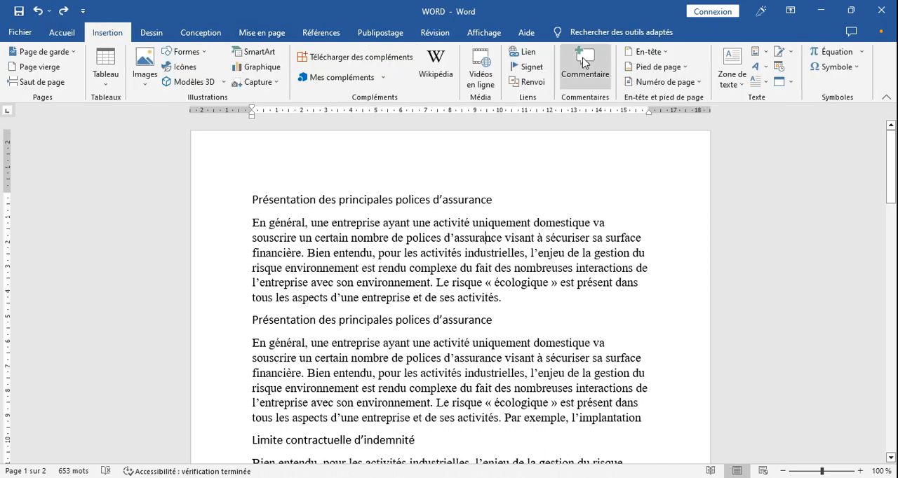
pyautogui.click(665, 56)
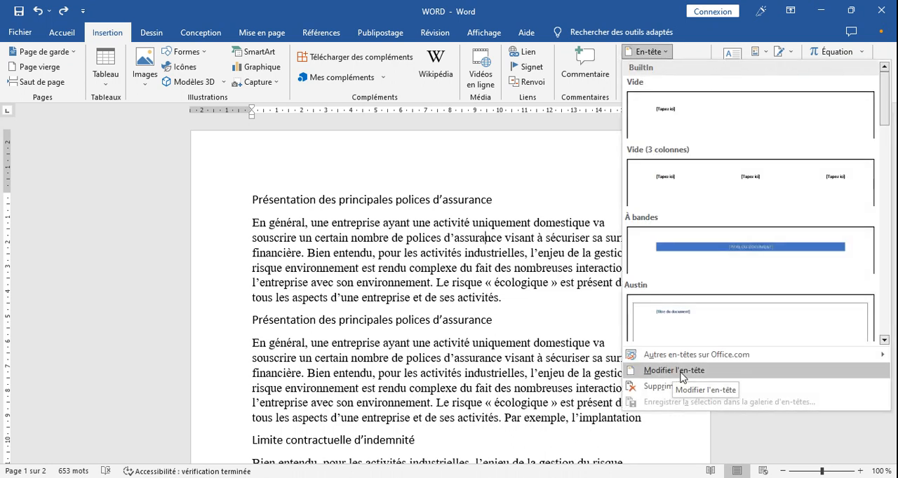
pyautogui.click(679, 372)
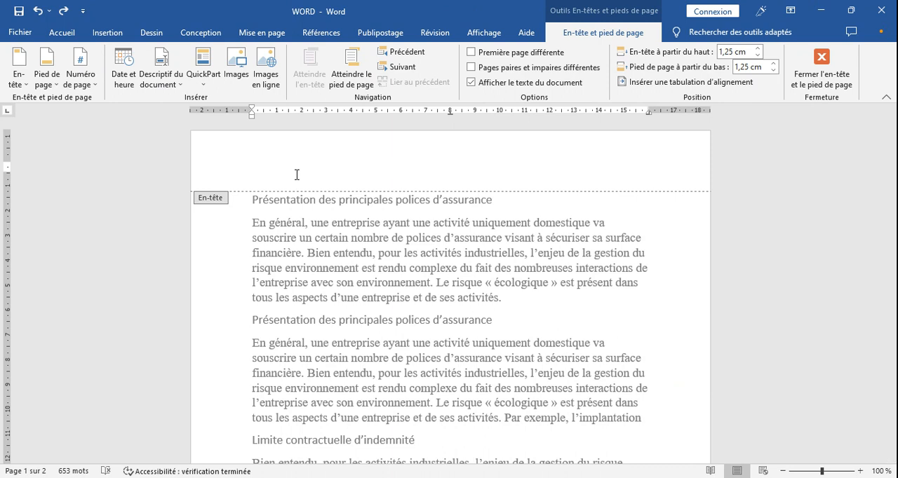
pyautogui.write('PERSO')
pyautogui.write('NNALIS')
pyautogui.write('ATION ')
pyautogui.write('DE L')
pyautogui.write("'EN")
pyautogui.write('TET')
pyautogui.write('E')
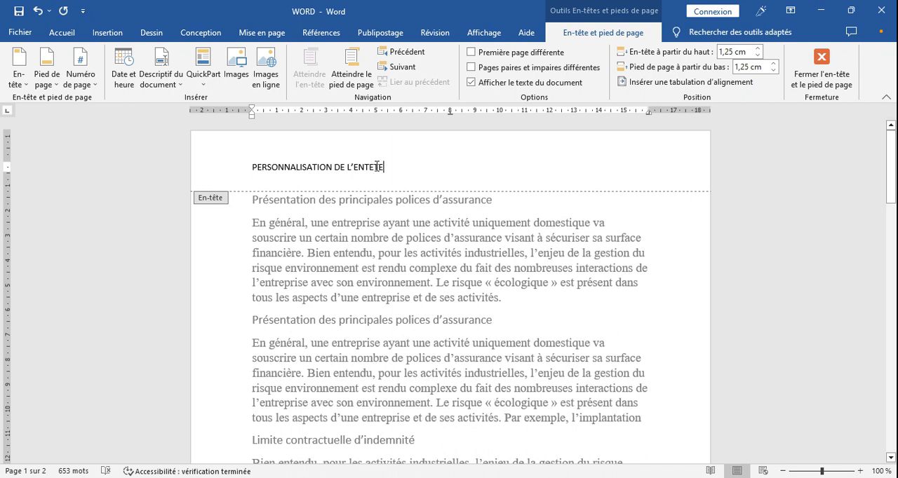
# Step: Format the whole header text as Garamond, size 12, bold, and centre it
pyautogui.moveTo(381, 167); pyautogui.dragTo(260, 161)
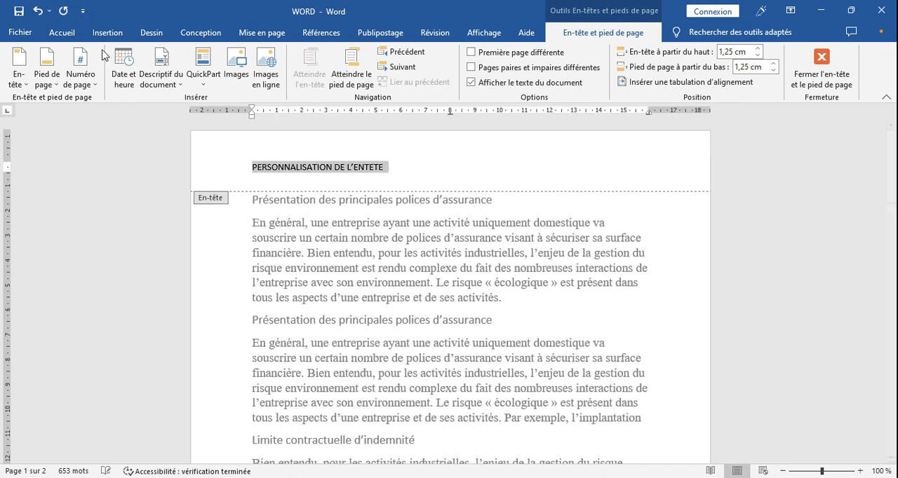
pyautogui.click(61, 32)
pyautogui.click(109, 58)
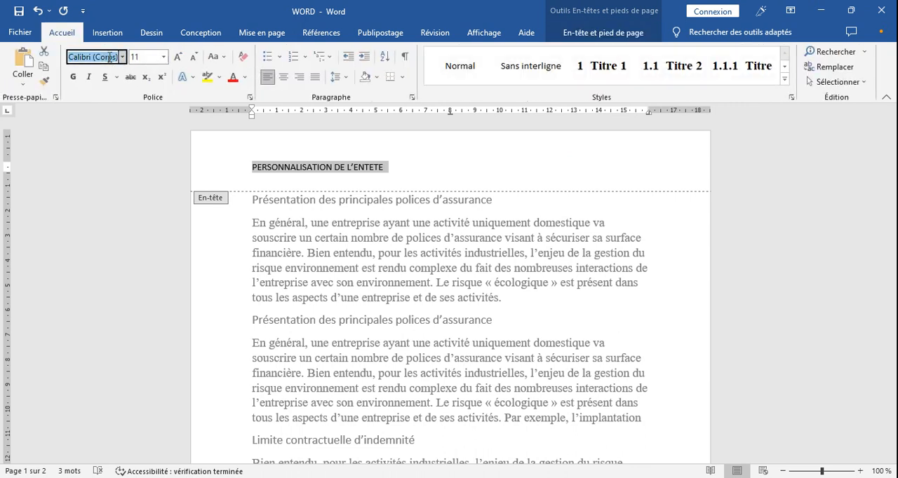
pyautogui.write('Garamond')
pyautogui.press('Tab')
pyautogui.write('1')
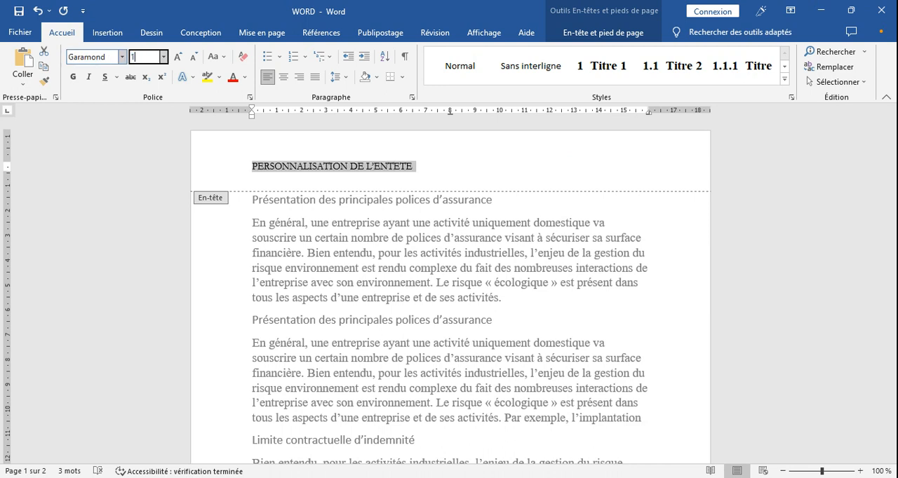
pyautogui.write('2')
pyautogui.click(74, 76)
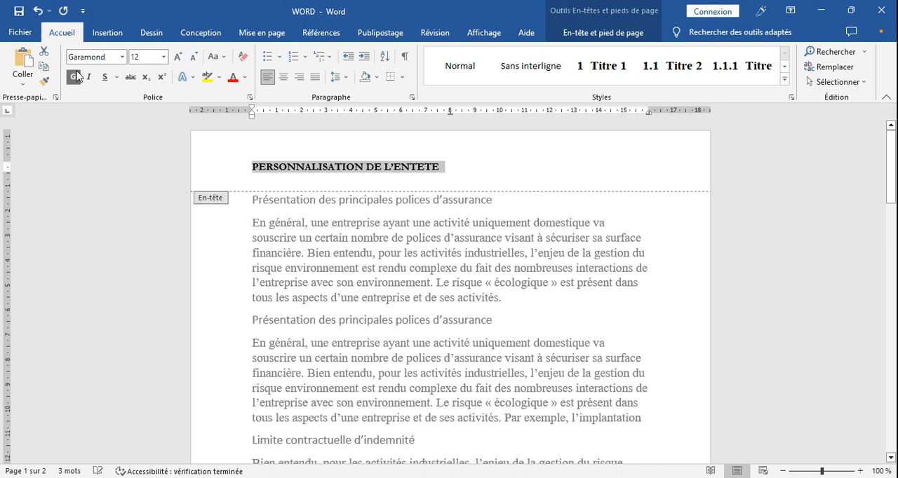
pyautogui.click(284, 78)
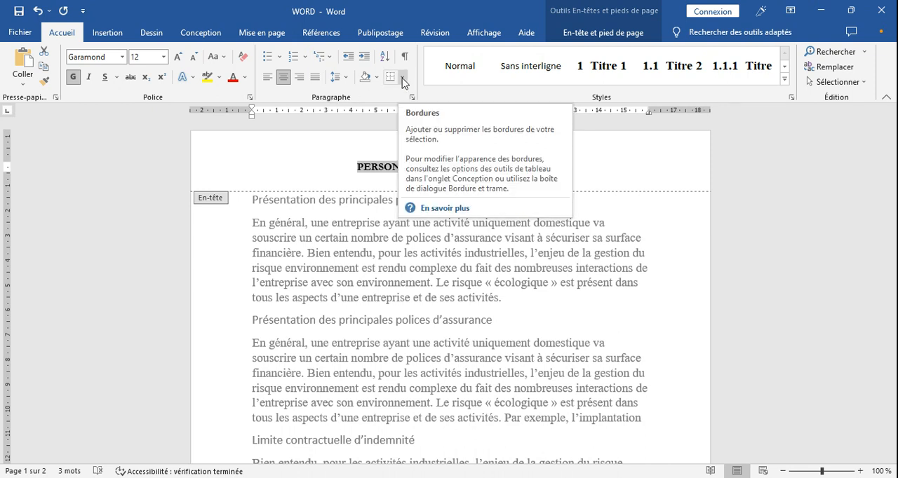
# Step: Add a 3 pt thick-and-thin multi-line border to the header paragraph, keeping only its bottom edge
pyautogui.click(402, 80)
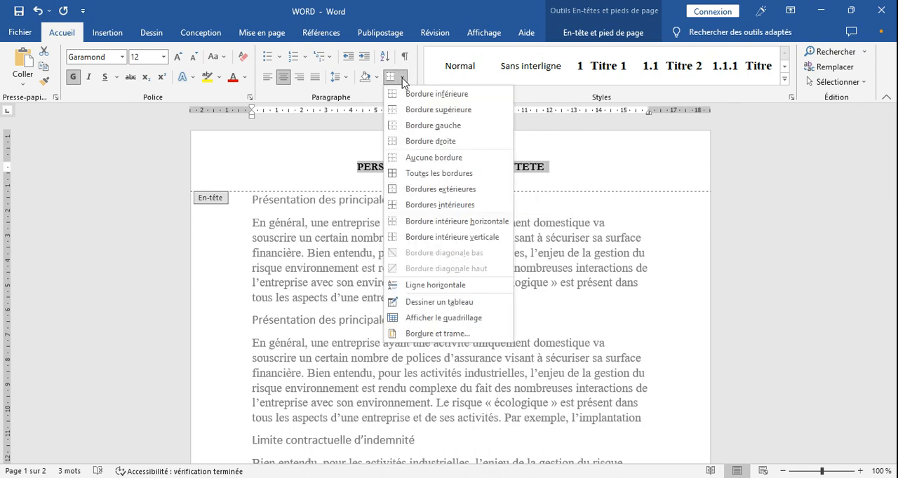
pyautogui.click(440, 334)
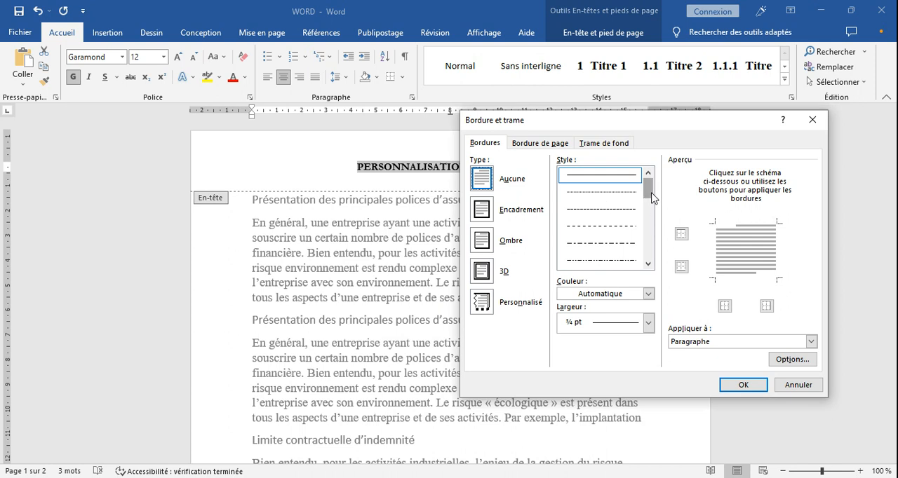
pyautogui.moveTo(652, 198); pyautogui.dragTo(652, 219)
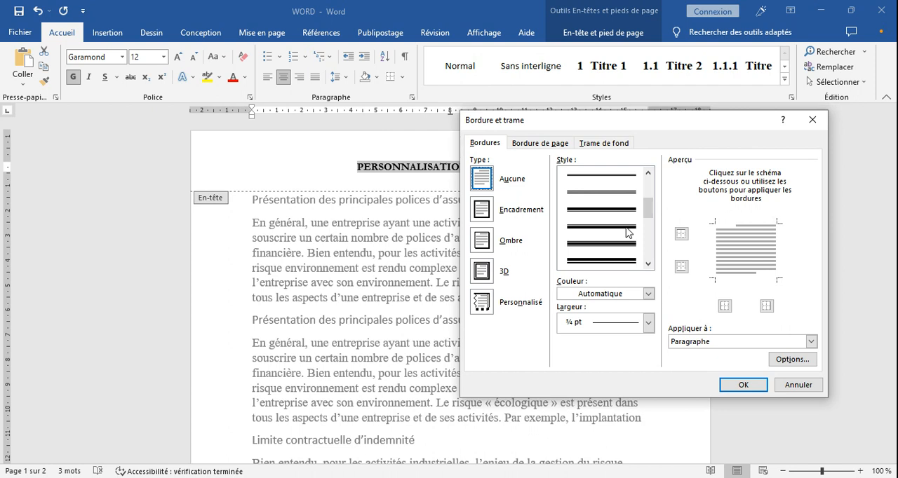
pyautogui.click(626, 232)
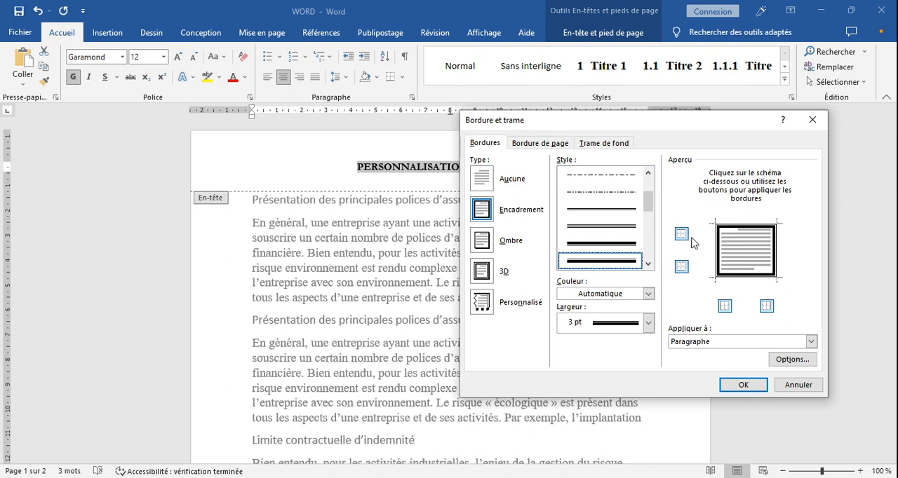
pyautogui.click(681, 234)
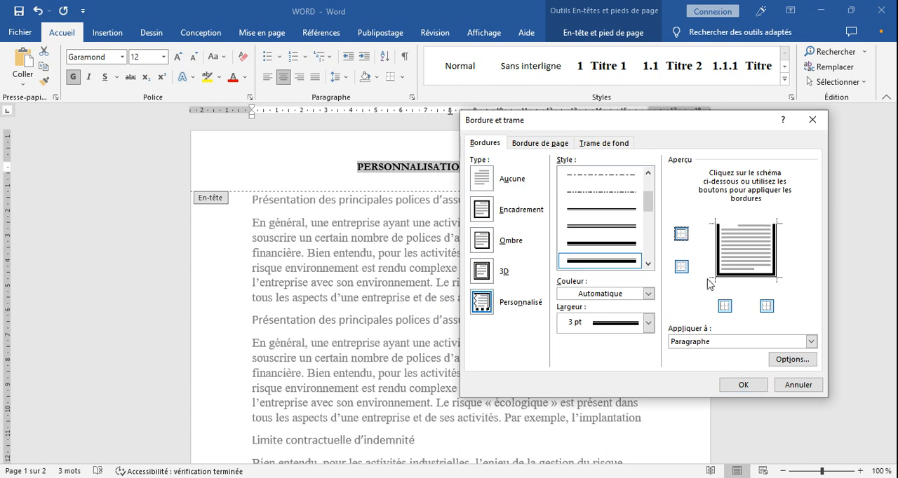
pyautogui.click(723, 309)
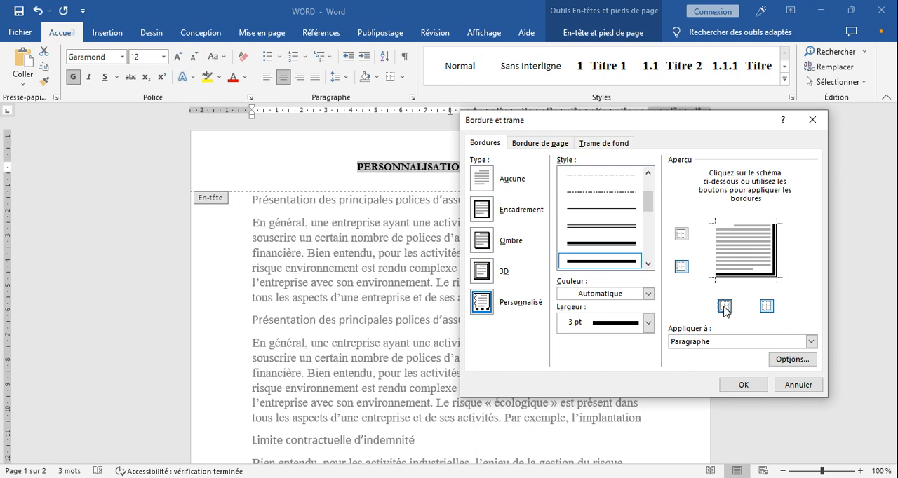
pyautogui.click(767, 309)
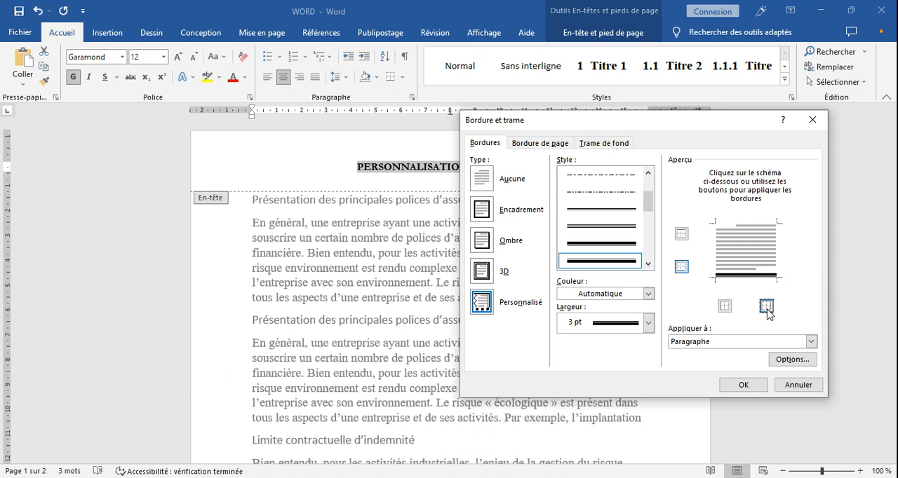
pyautogui.click(625, 295)
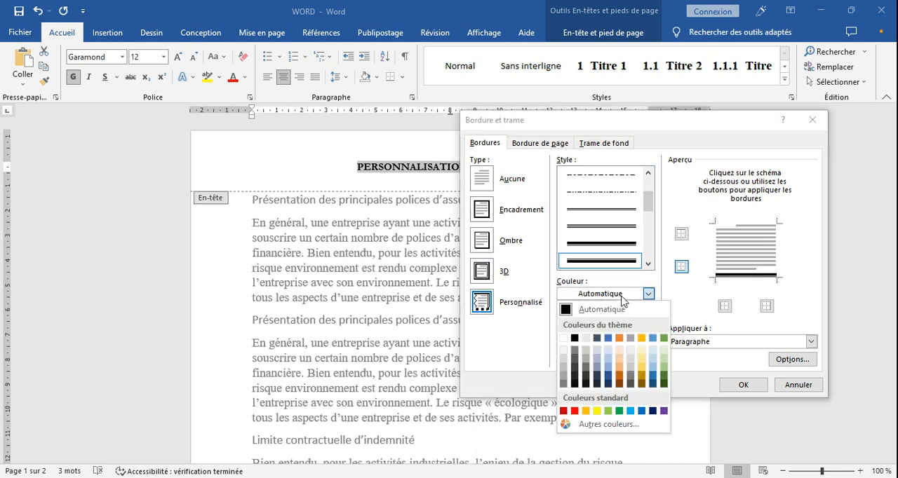
pyautogui.click(574, 411)
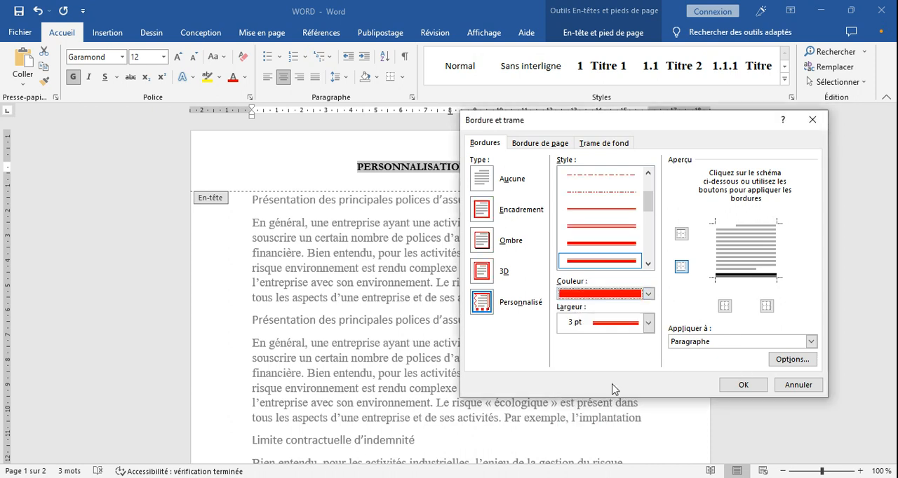
pyautogui.click(744, 386)
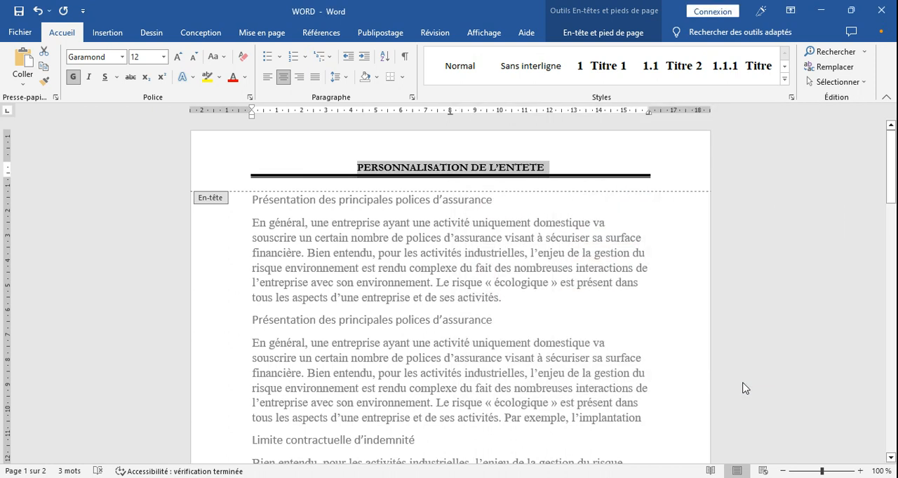
# Step: Change the header paragraph's bottom border colour to the standard red by reapplying that edge
pyautogui.click(401, 78)
pyautogui.click(444, 337)
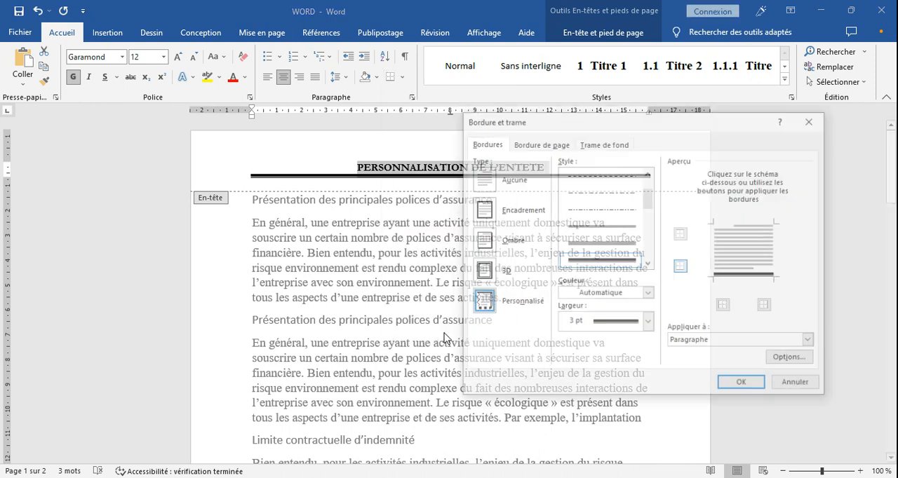
pyautogui.click(637, 294)
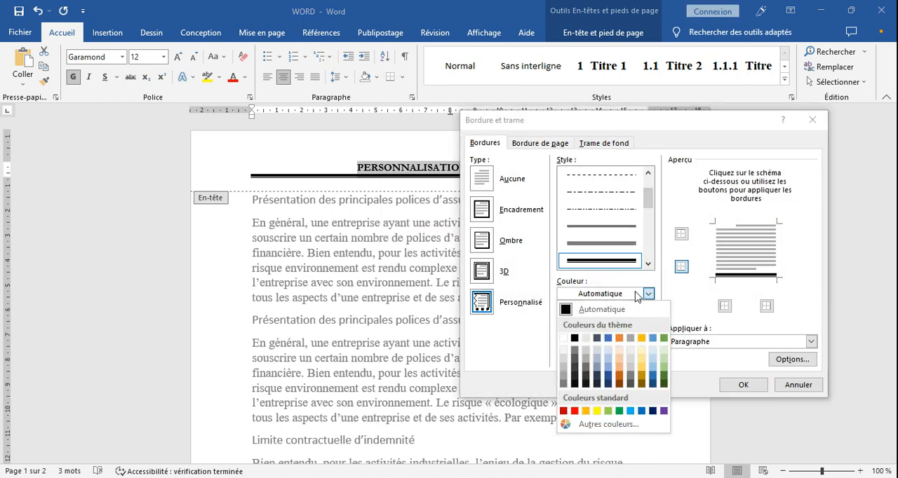
pyautogui.click(574, 411)
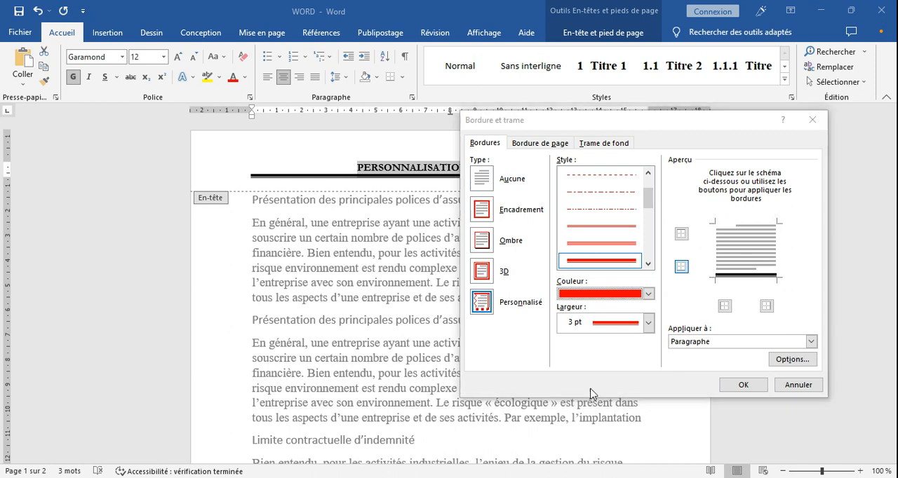
pyautogui.click(681, 267)
pyautogui.click(681, 267)
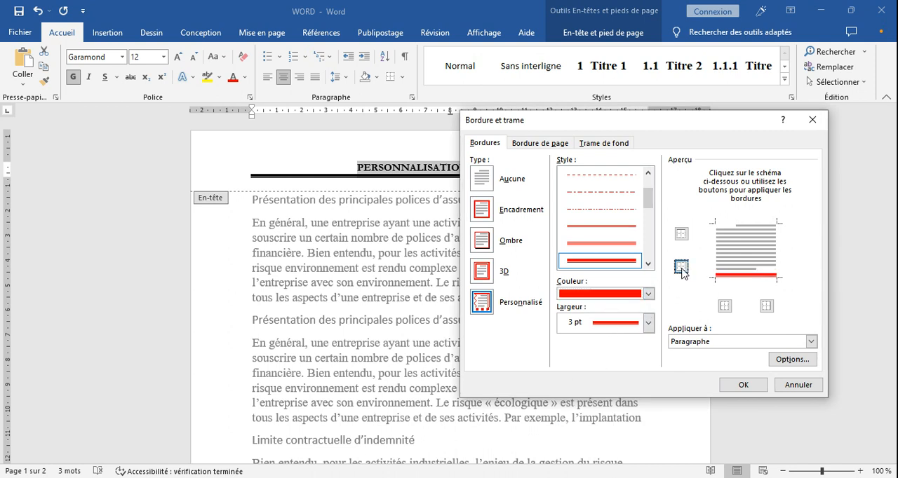
pyautogui.click(742, 387)
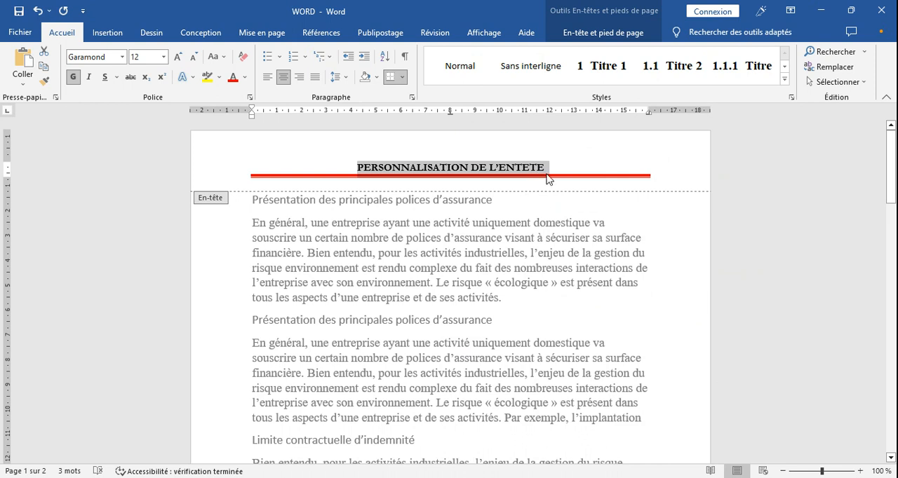
# Step: Open the page footer for editing and enter the text "PIED DE PAGE"
pyautogui.moveTo(895, 174); pyautogui.dragTo(895, 260)
pyautogui.moveTo(894, 185); pyautogui.dragTo(894, 246)
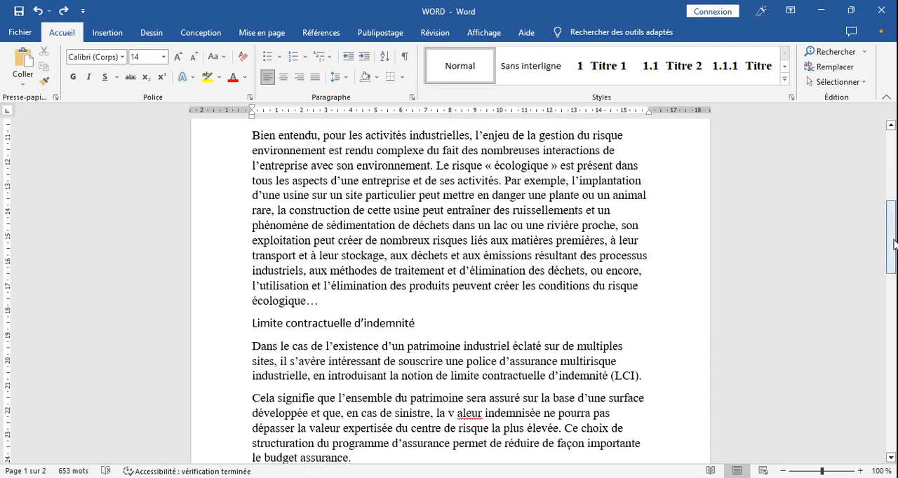
pyautogui.click(107, 33)
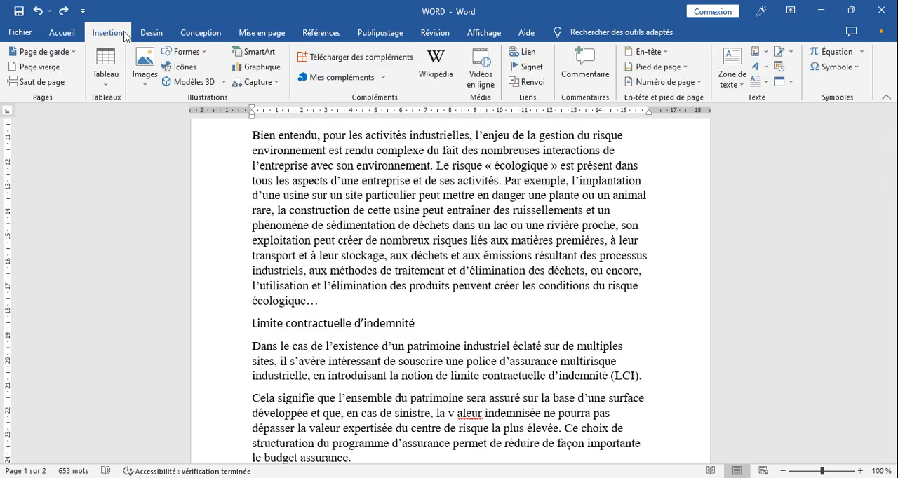
pyautogui.click(652, 66)
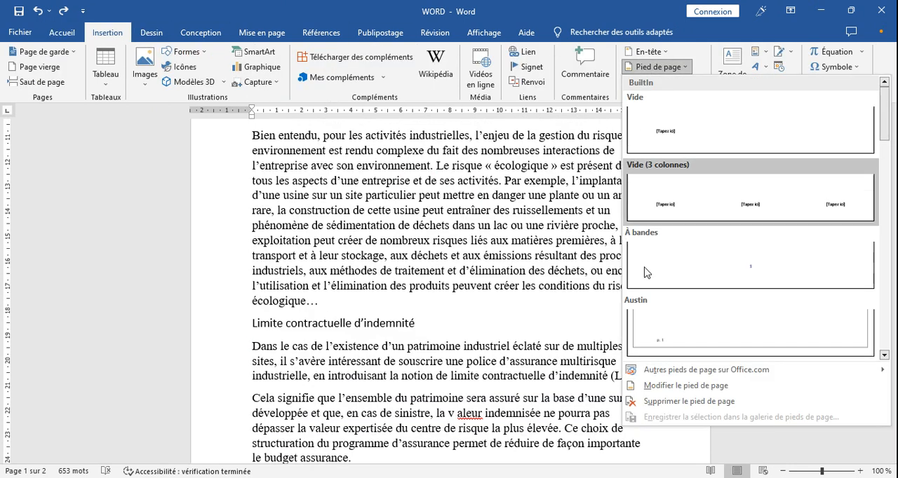
pyautogui.click(670, 390)
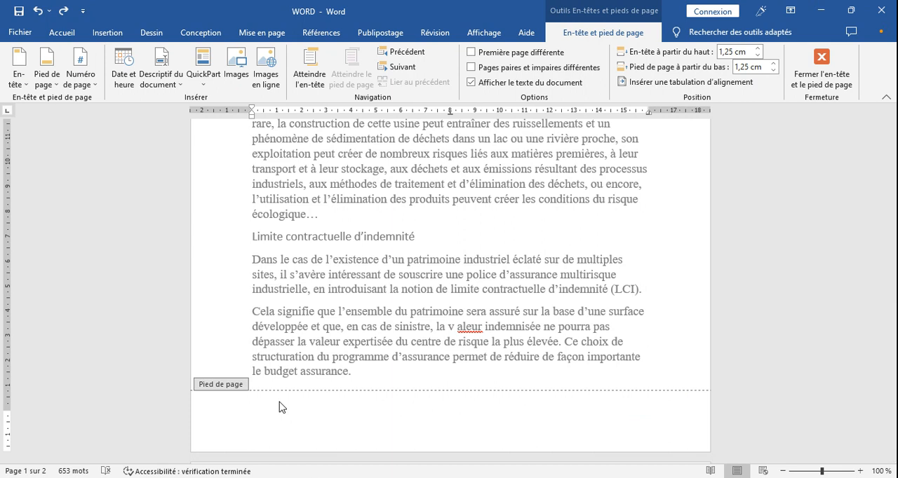
pyautogui.write('PIED DE PAGE')
# Step: Format the whole footer text as Garamond, size 12, bold, and centre it
pyautogui.tripleClick(290, 416)
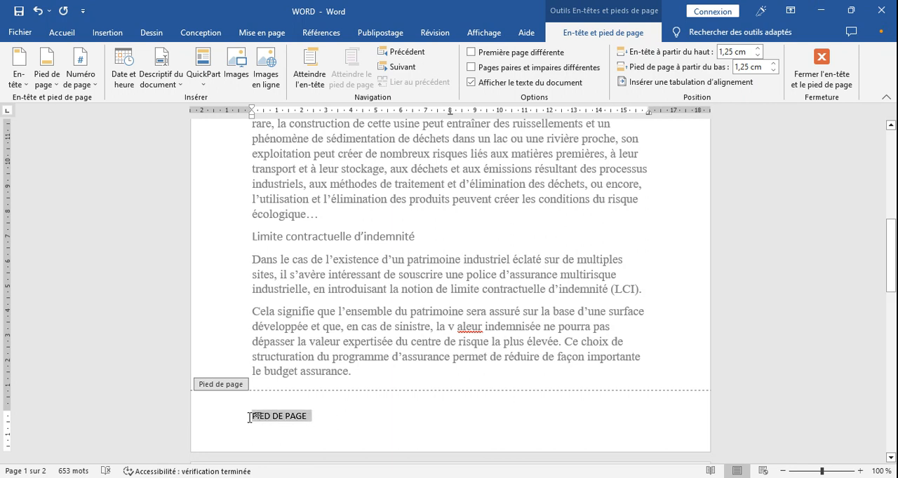
pyautogui.click(257, 395)
pyautogui.click(283, 377)
pyautogui.write('Ga')
pyautogui.press('Tab')
pyautogui.write('12')
pyautogui.press('Return')
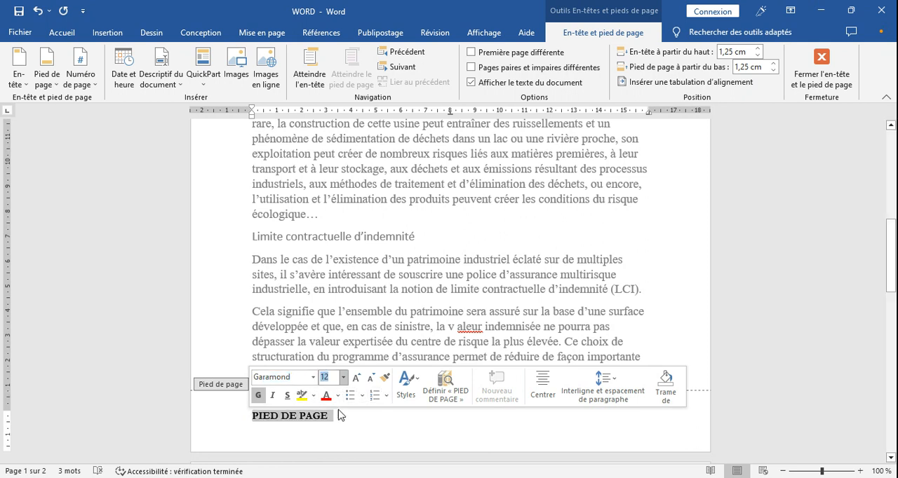
pyautogui.click(546, 391)
pyautogui.click(482, 420)
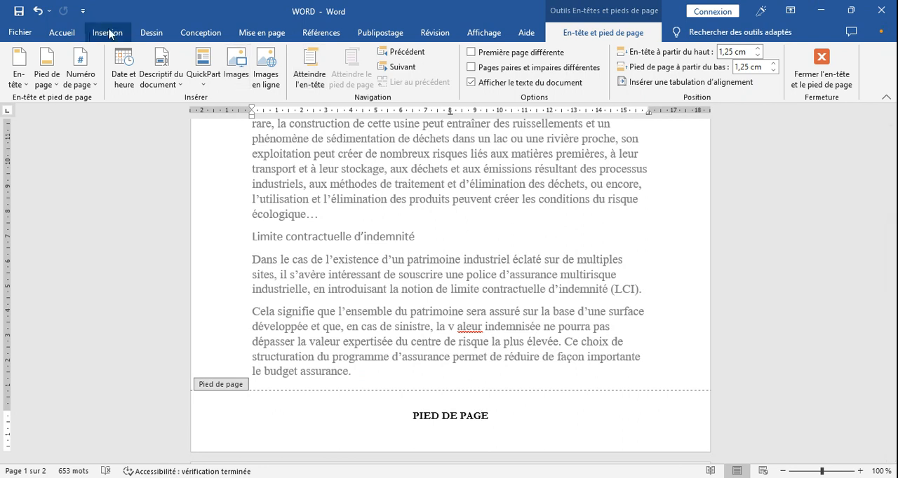
# Step: Add a 3 pt thick-and-thin multi-line border to the footer paragraph, keeping only its top edge
pyautogui.click(66, 33)
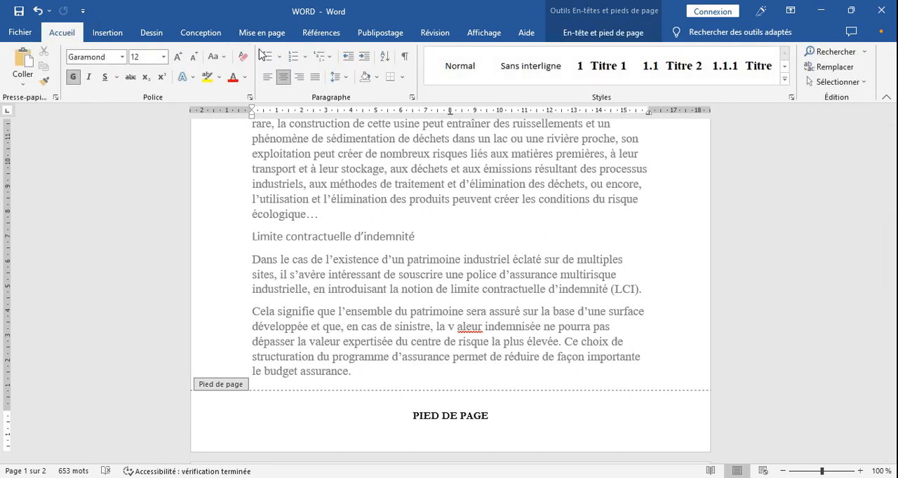
pyautogui.click(402, 78)
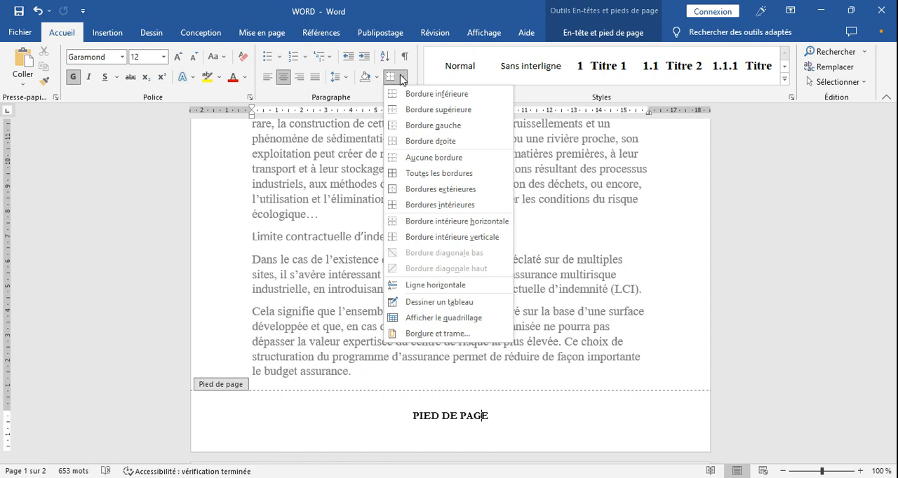
pyautogui.click(428, 334)
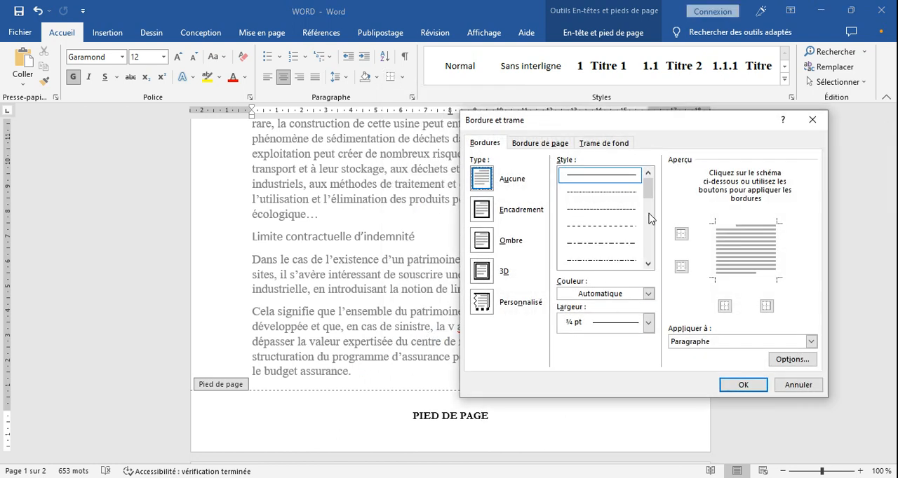
pyautogui.moveTo(644, 188); pyautogui.dragTo(645, 204)
pyautogui.click(626, 245)
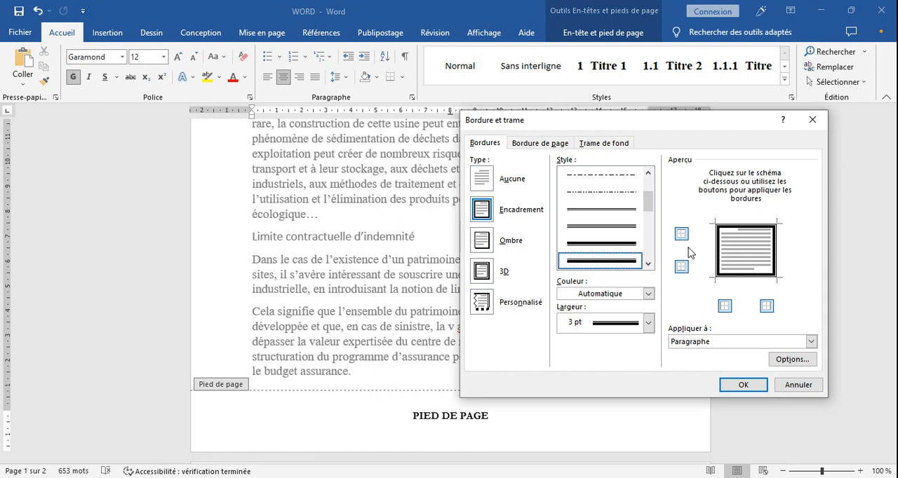
pyautogui.click(681, 267)
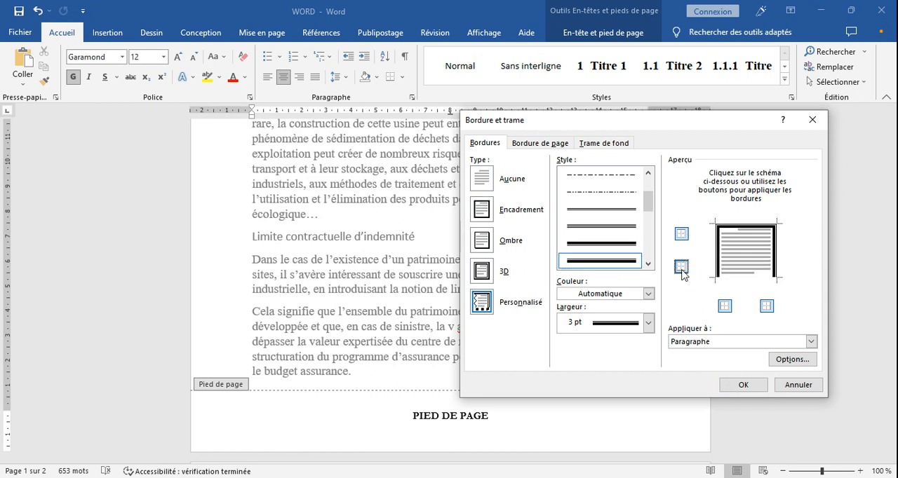
pyautogui.click(725, 307)
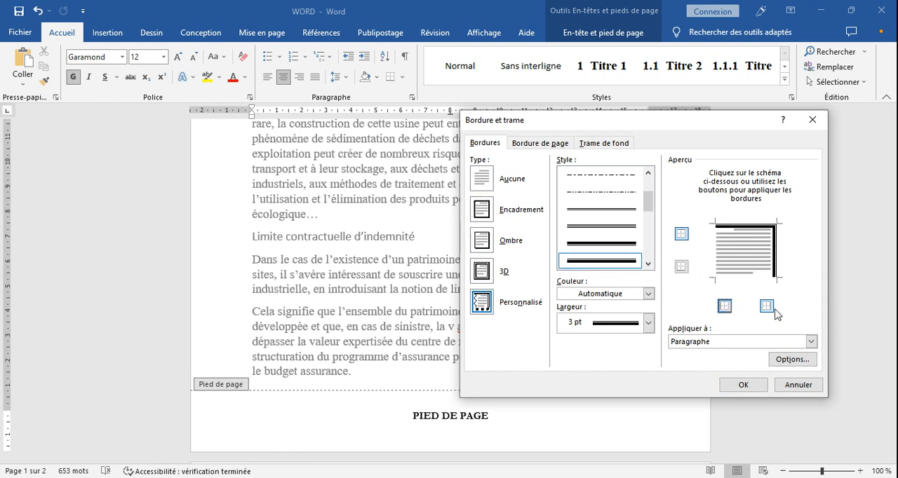
pyautogui.click(767, 307)
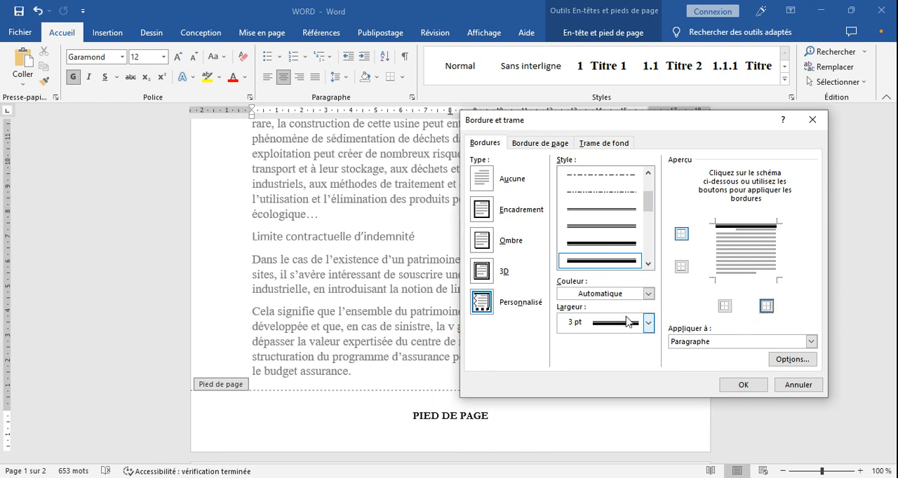
# Step: Recolour the footer paragraph's top border in the standard red by reapplying that edge, and close the footer
pyautogui.click(647, 294)
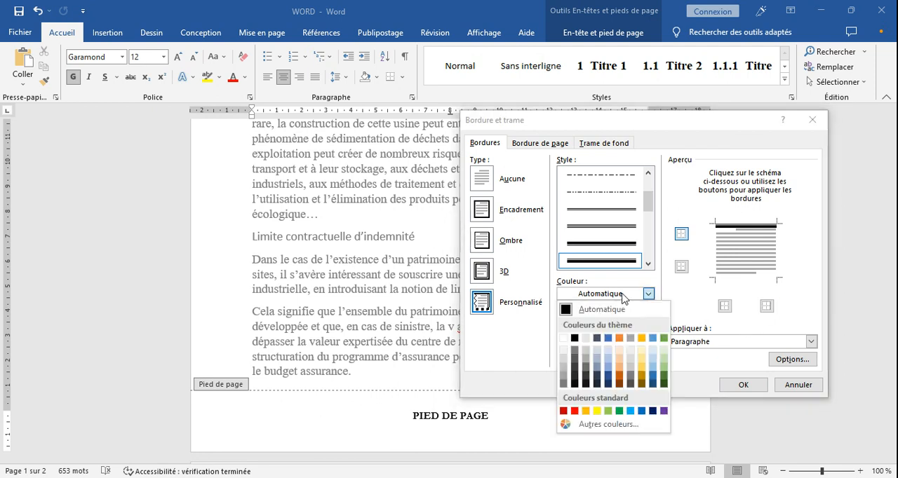
pyautogui.click(575, 411)
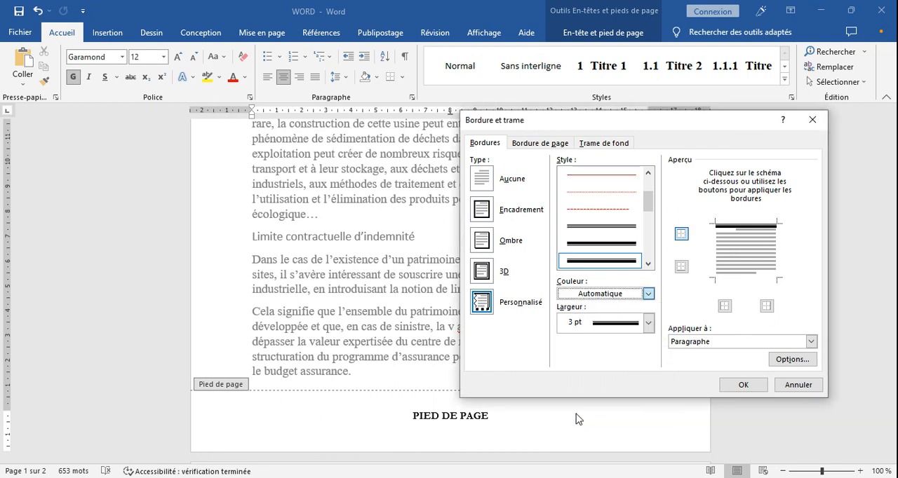
pyautogui.click(681, 235)
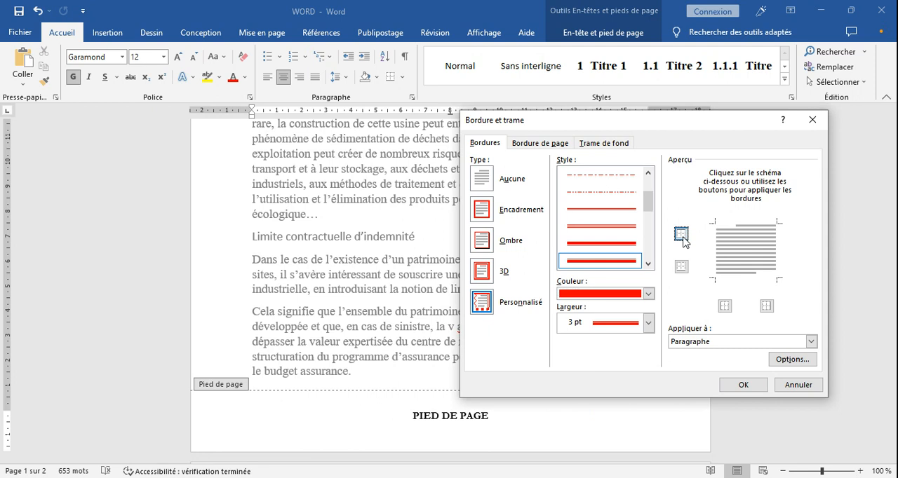
pyautogui.click(681, 235)
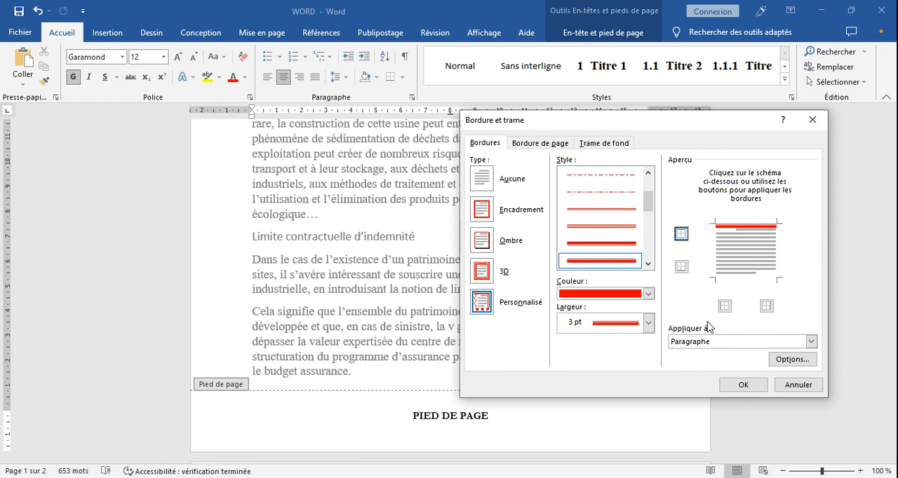
pyautogui.click(732, 385)
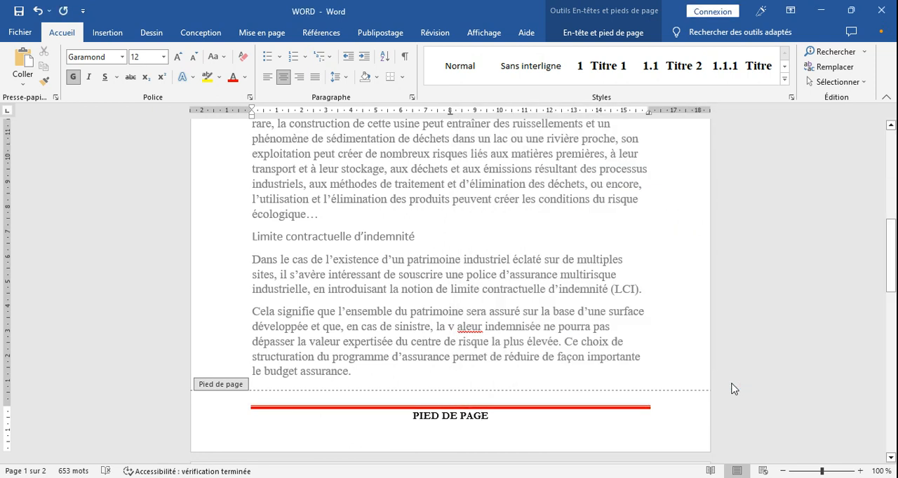
pyautogui.press('Escape')
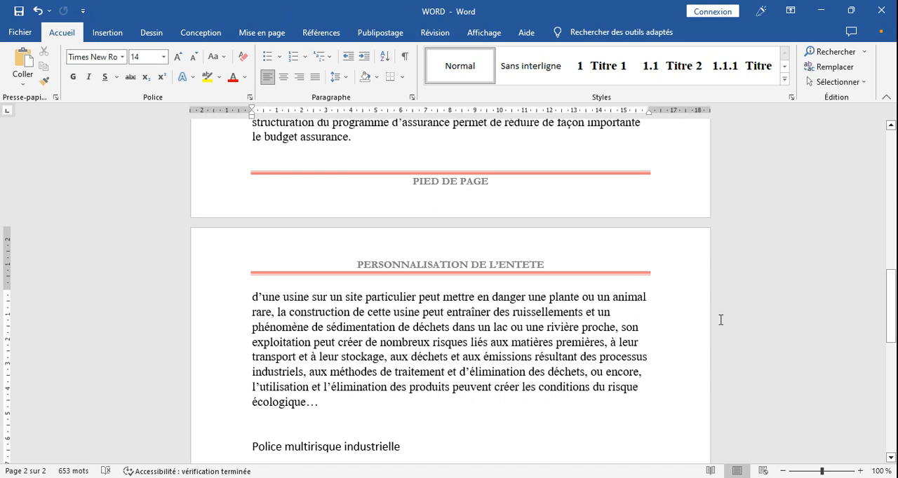
# Step: Open the custom watermark settings and choose a text watermark
pyautogui.moveTo(895, 323); pyautogui.dragTo(882, 217)
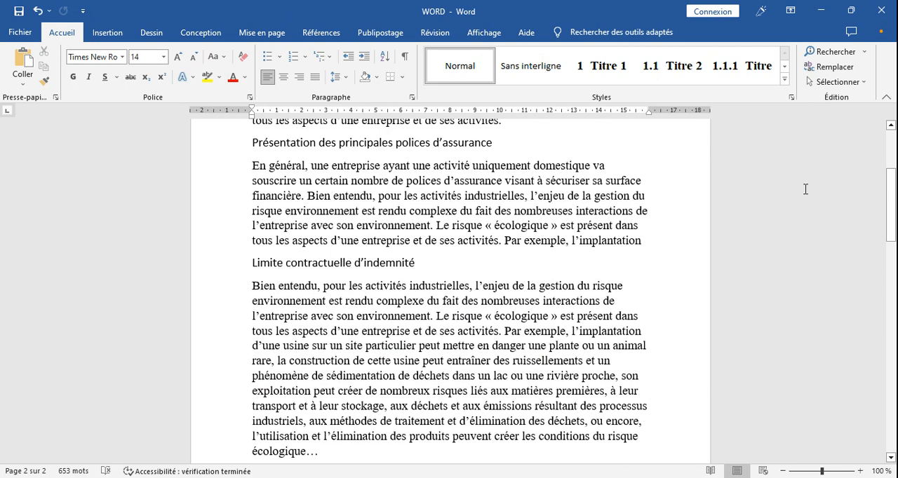
pyautogui.click(216, 38)
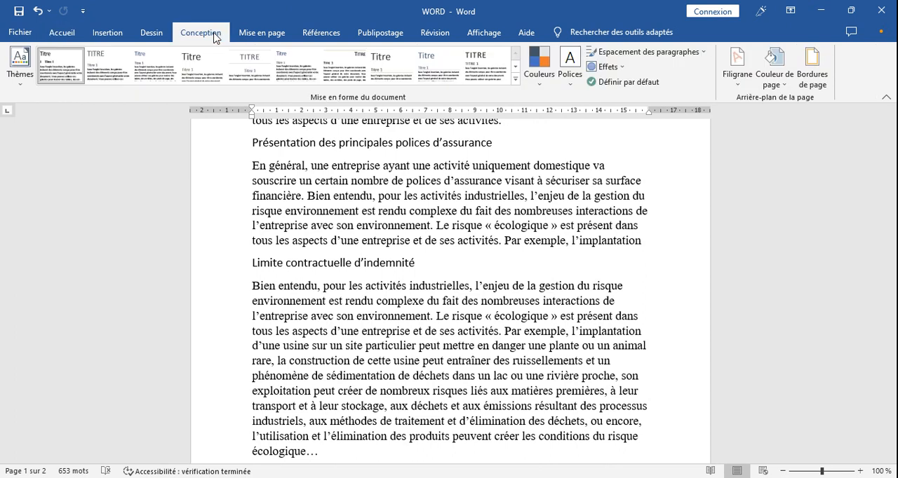
pyautogui.click(733, 84)
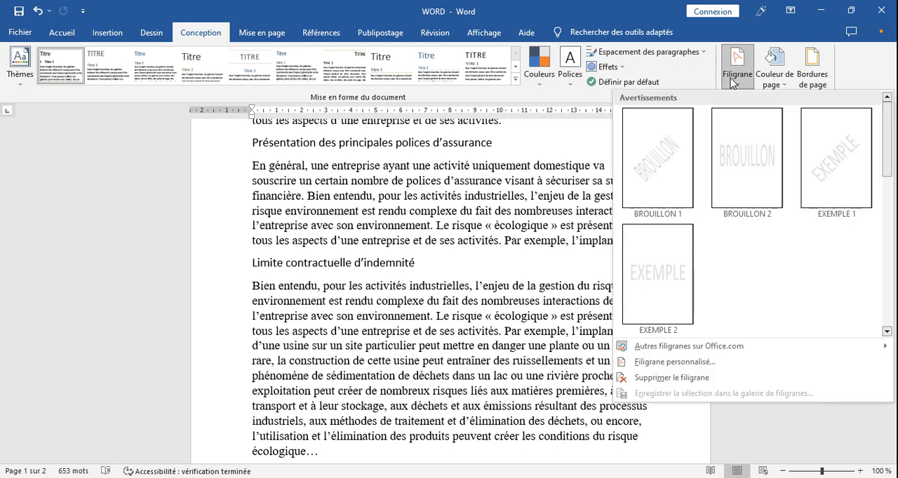
pyautogui.click(686, 363)
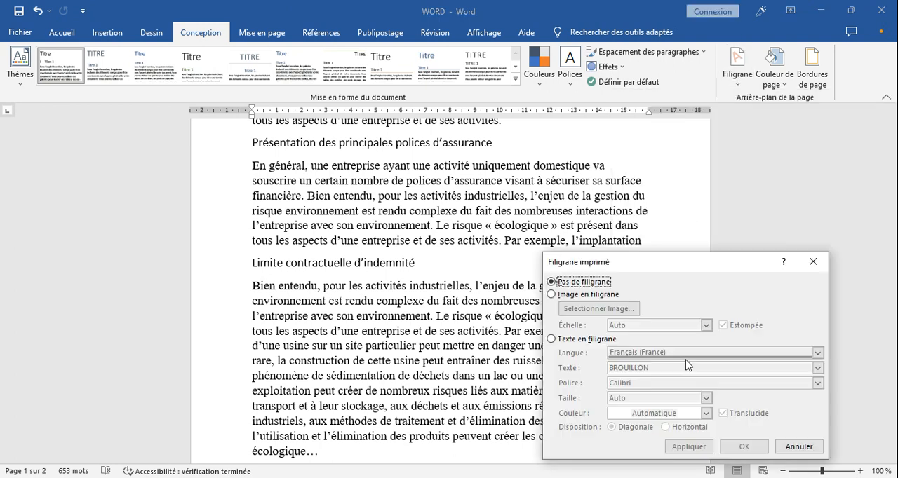
pyautogui.click(567, 295)
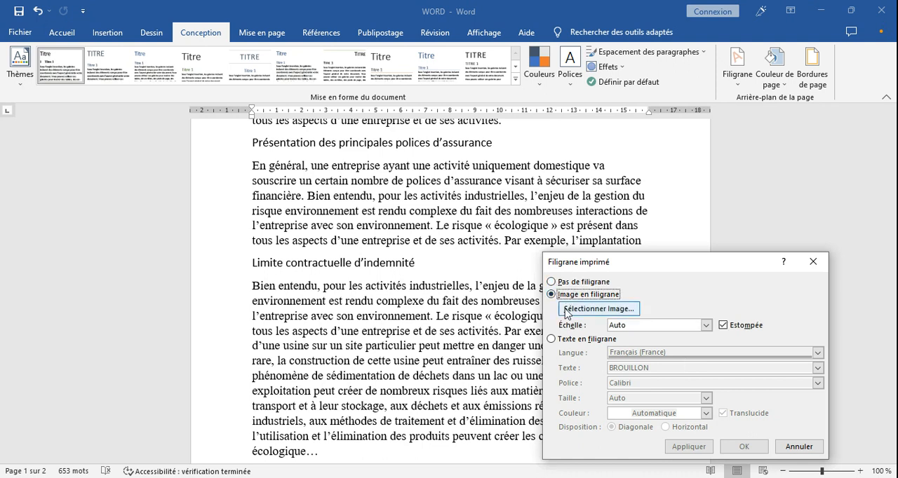
pyautogui.click(553, 340)
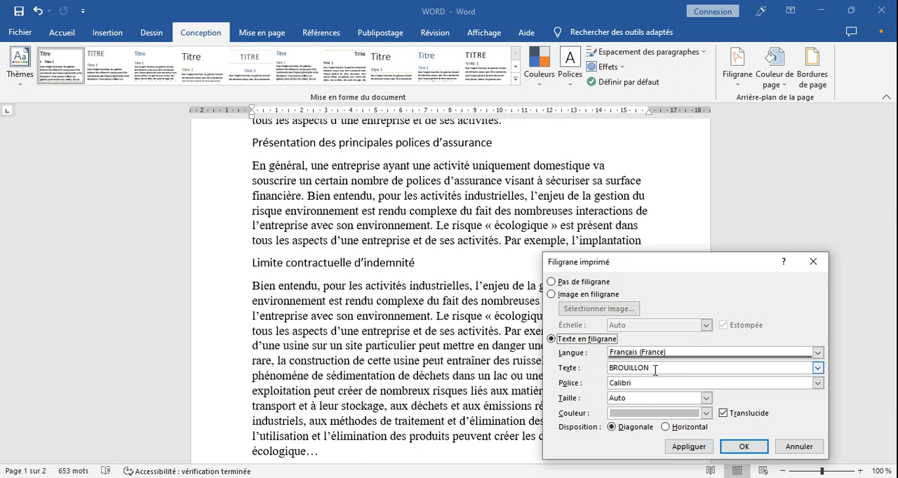
# Step: Set the watermark text to "LYCEE" in the Garamond font and apply it to the document
pyautogui.moveTo(655, 371); pyautogui.dragTo(602, 374)
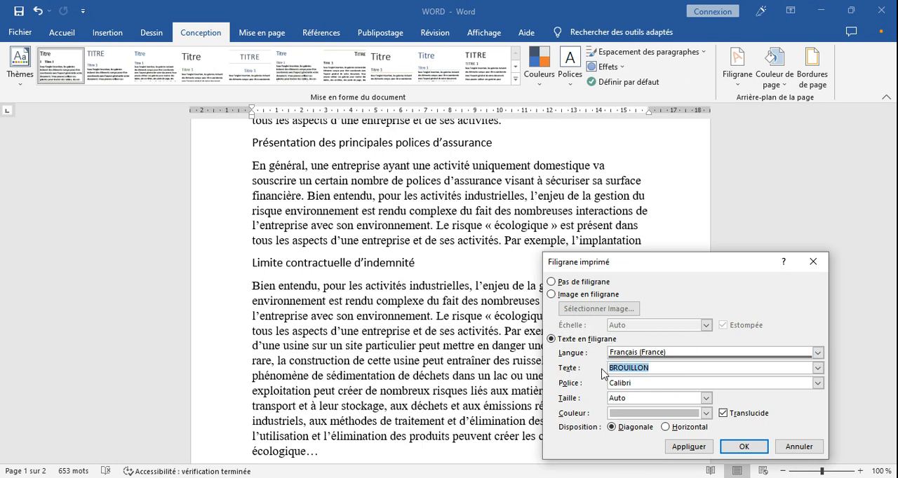
pyautogui.write('LYCEE')
pyautogui.moveTo(632, 385); pyautogui.dragTo(602, 387)
pyautogui.write('G')
pyautogui.write('aramond')
pyautogui.press('Return')
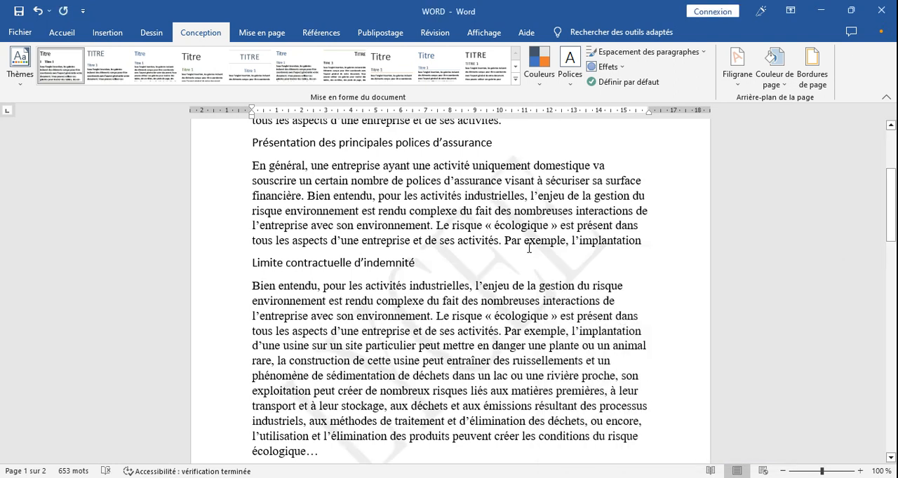
# Step: Set the "LYCEE" watermark's size to 120 and its colour to the standard green, and apply the changes
pyautogui.click(737, 67)
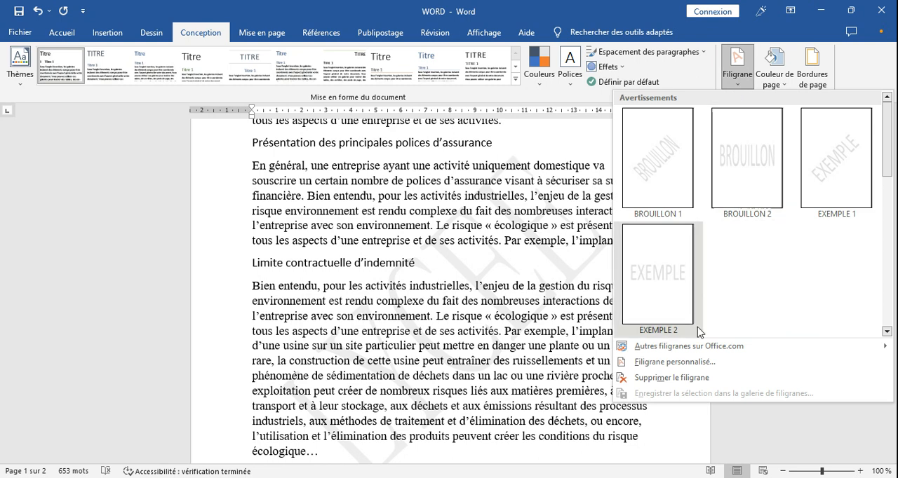
pyautogui.click(674, 361)
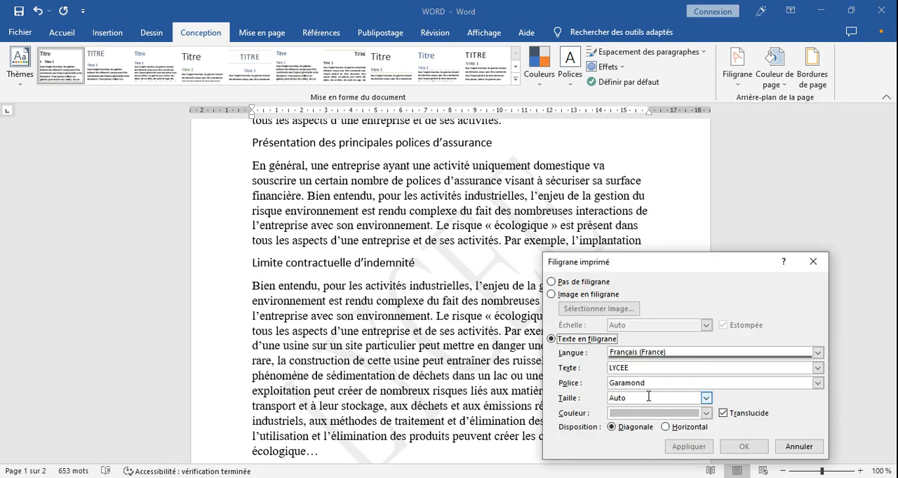
pyautogui.click(706, 400)
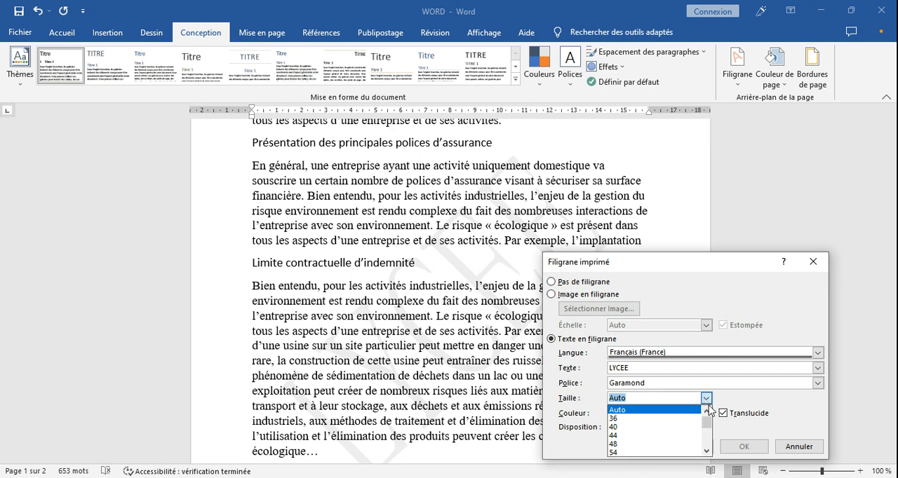
pyautogui.moveTo(707, 425); pyautogui.dragTo(706, 447)
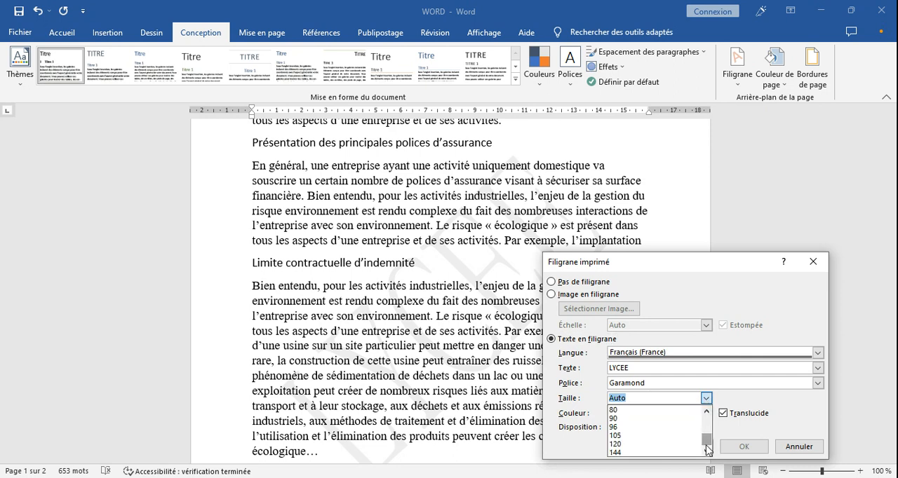
pyautogui.click(617, 444)
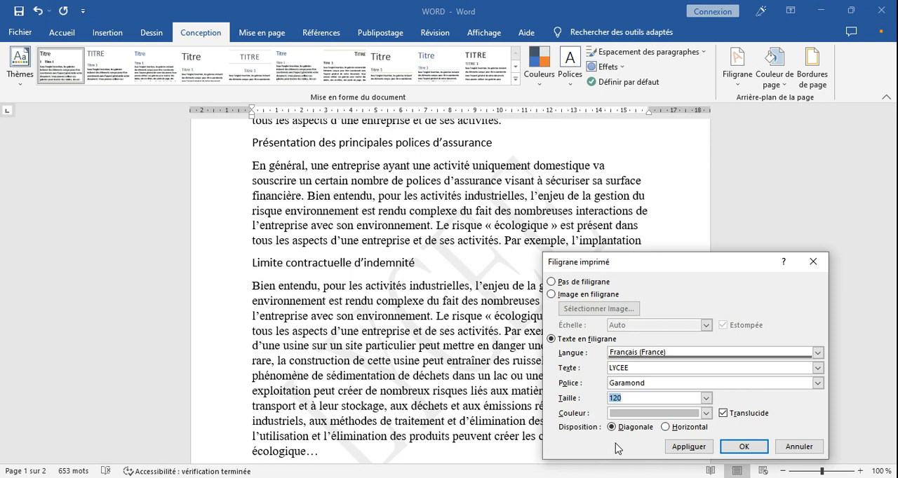
pyautogui.click(707, 414)
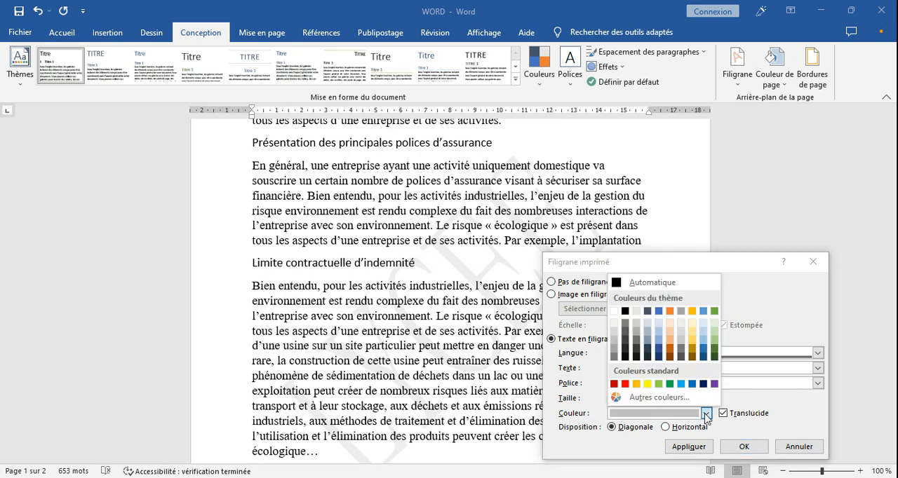
pyautogui.click(669, 384)
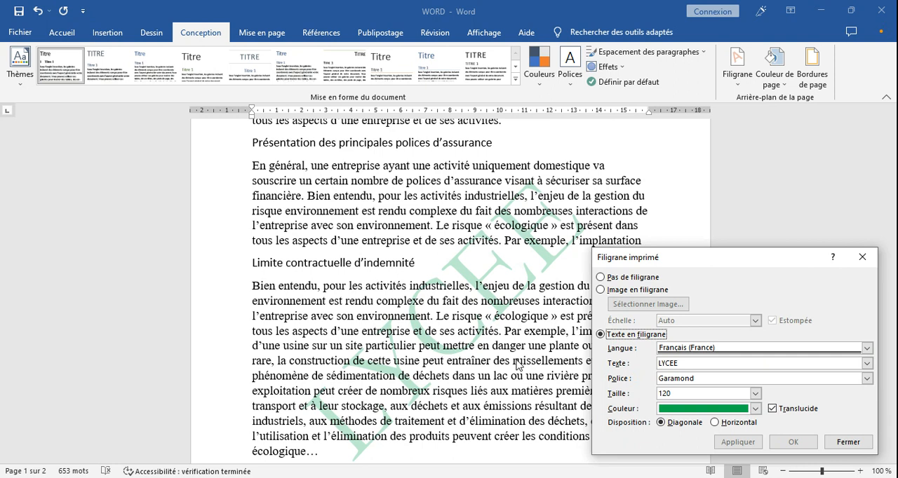
# Step: Try the watermark without translucency, restore the translucent option, and close the watermark settings
pyautogui.click(771, 409)
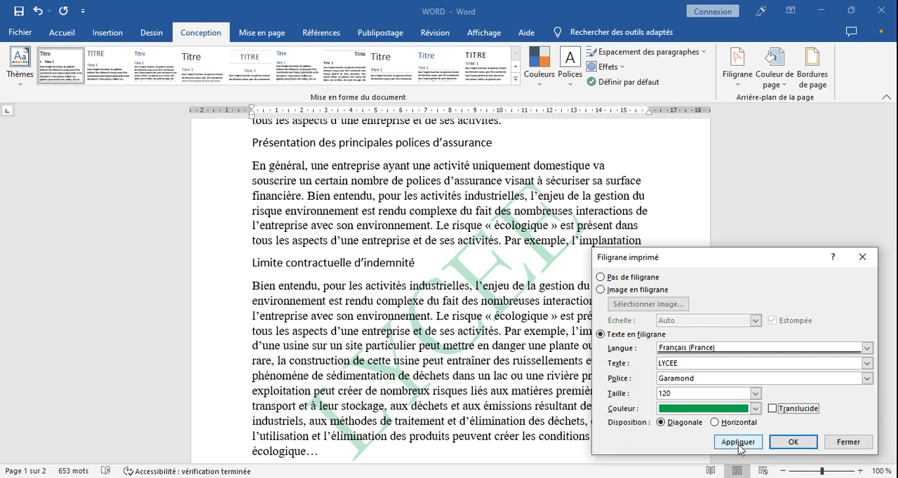
pyautogui.click(738, 443)
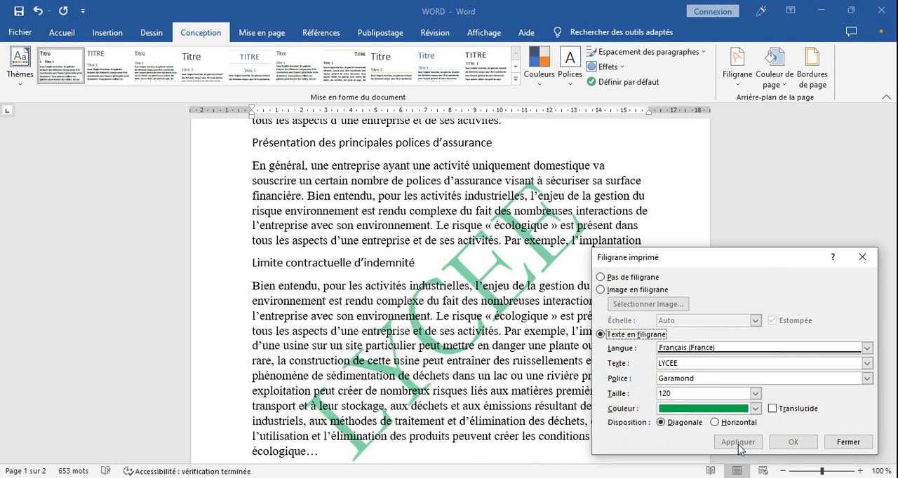
pyautogui.click(777, 413)
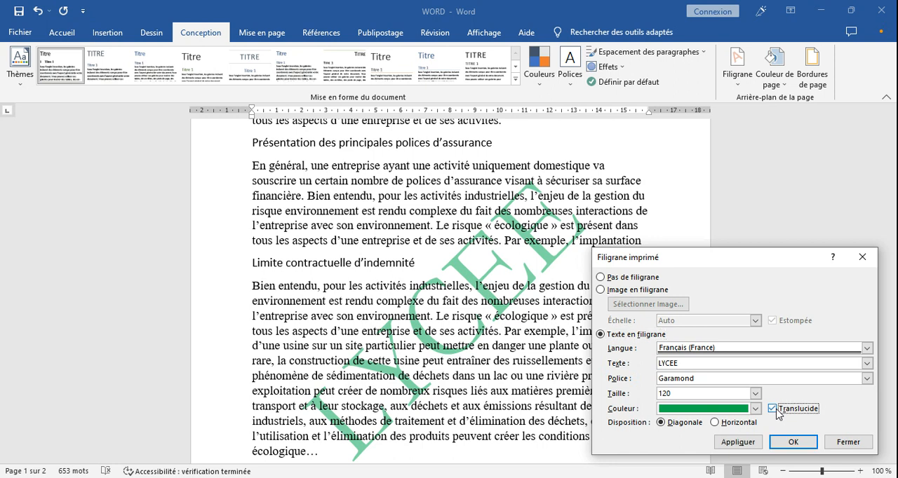
pyautogui.click(735, 442)
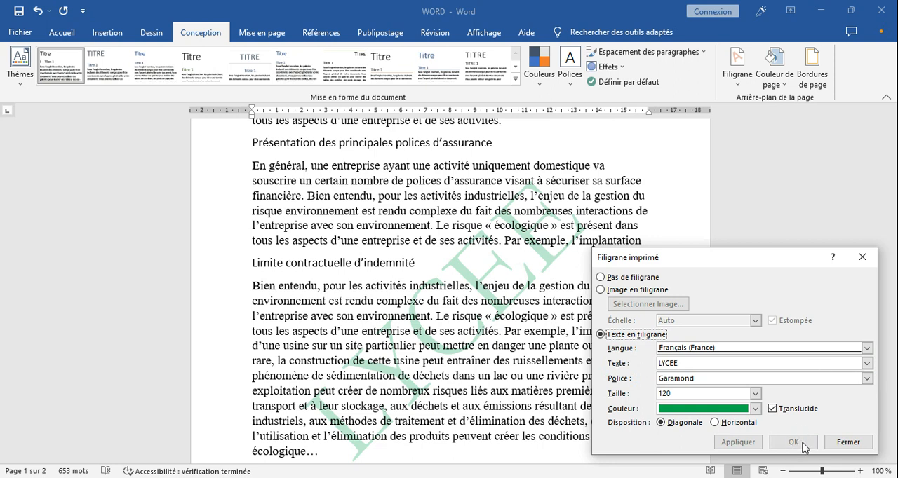
pyautogui.click(844, 446)
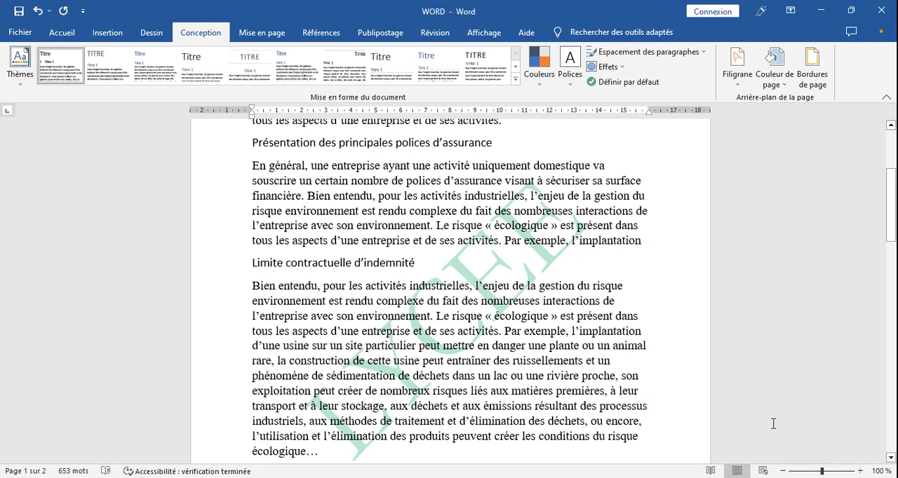
# Step: Show the paragraph marks and other hidden formatting symbols in the document
pyautogui.moveTo(895, 242)
pyautogui.mouseDown()
pyautogui.moveTo(895, 408)
pyautogui.moveTo(880, 168)
pyautogui.moveTo(892, 258)
pyautogui.mouseUp()
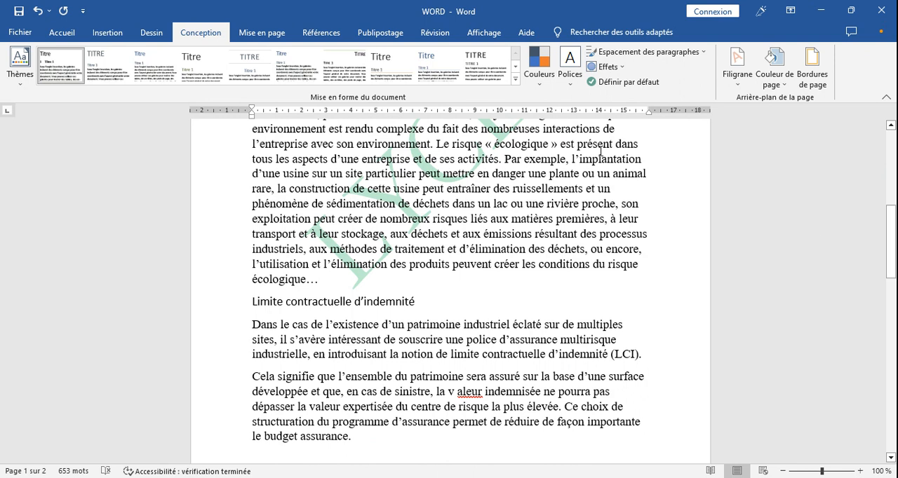
pyautogui.click(68, 35)
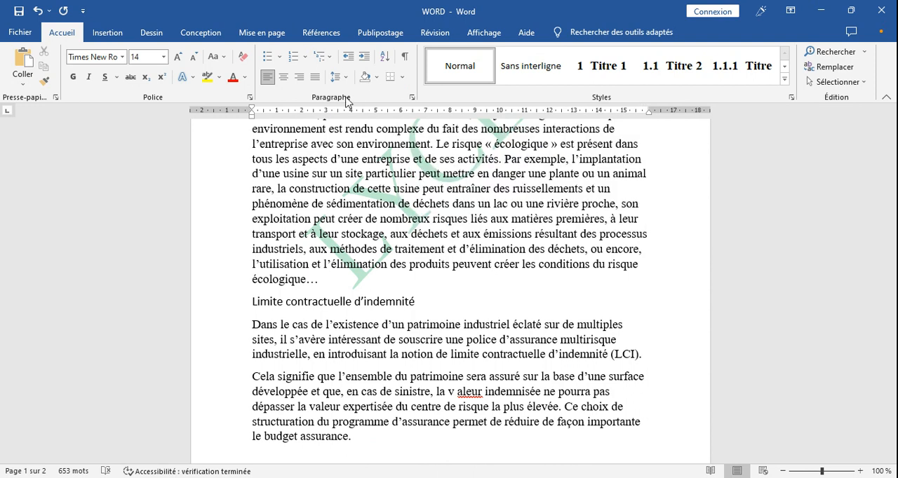
pyautogui.click(405, 60)
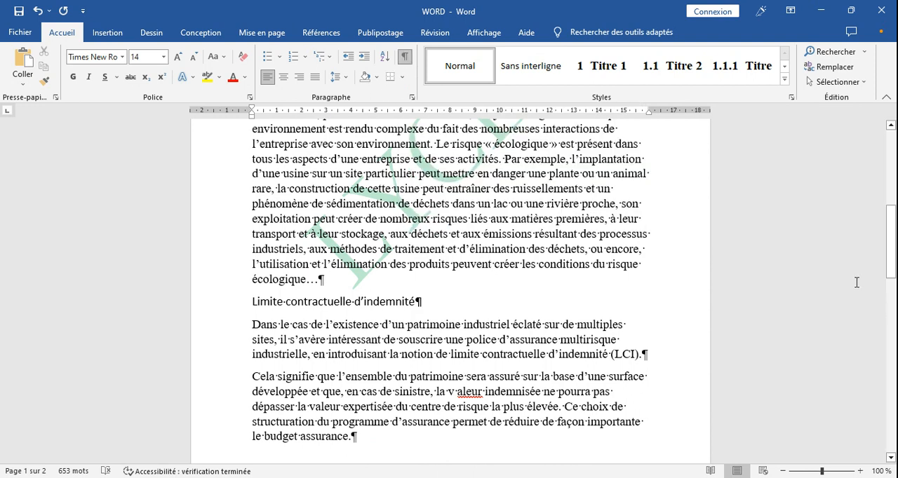
# Step: Insert a page break before the last "Limite contractuelle d'indemnité" heading on page 1
pyautogui.moveTo(896, 254); pyautogui.dragTo(891, 220)
pyautogui.moveTo(889, 211); pyautogui.dragTo(896, 273)
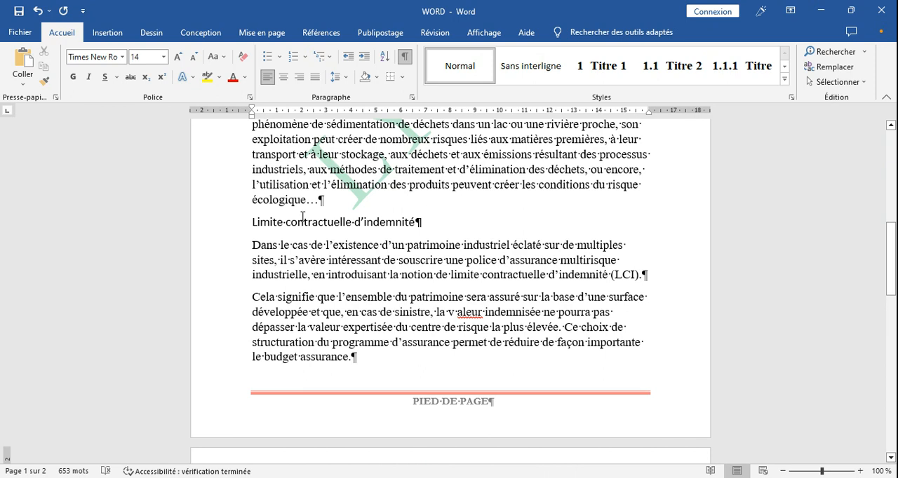
pyautogui.click(254, 222)
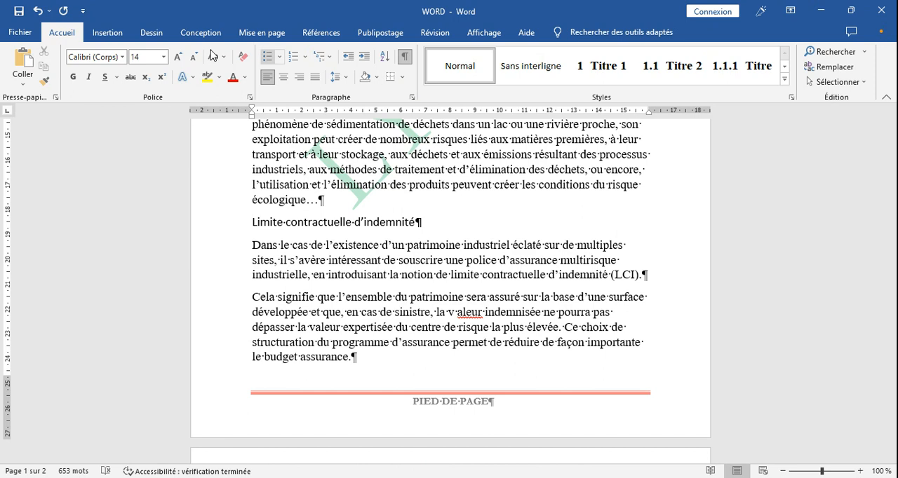
pyautogui.click(119, 37)
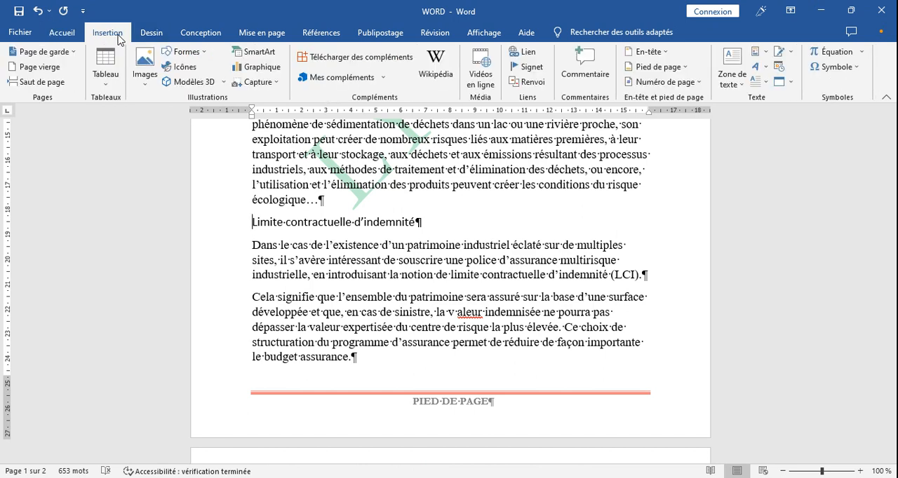
pyautogui.click(43, 83)
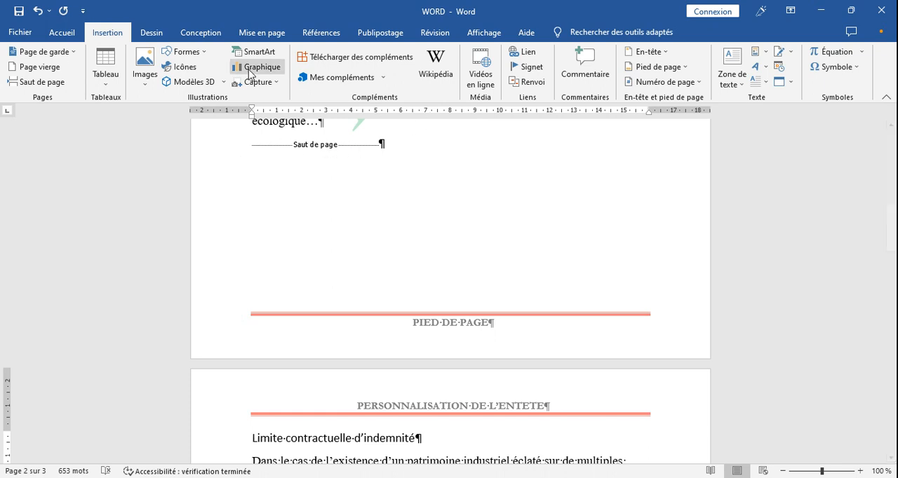
# Step: Hide the formatting marks around the page break and show them again
pyautogui.click(61, 33)
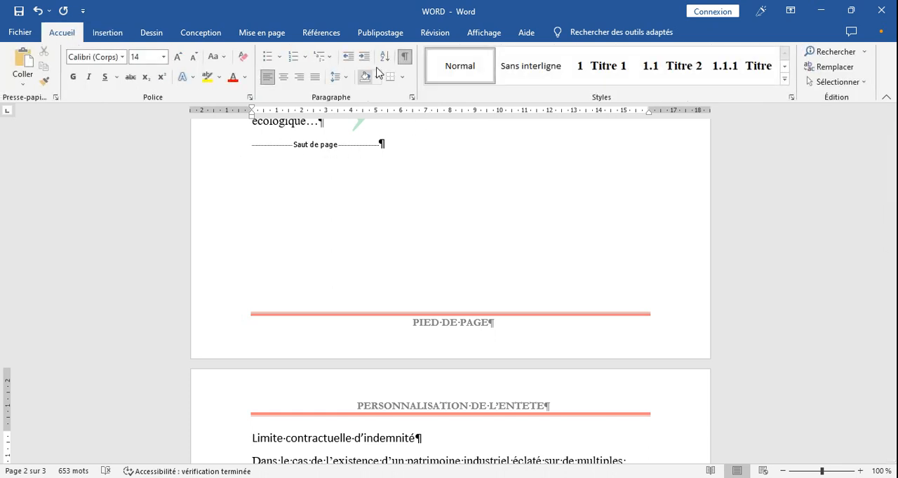
pyautogui.click(404, 62)
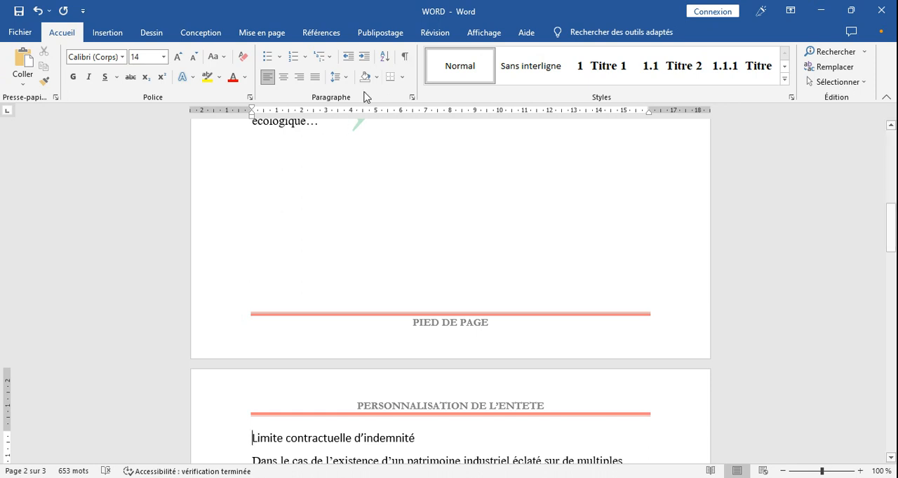
pyautogui.click(403, 59)
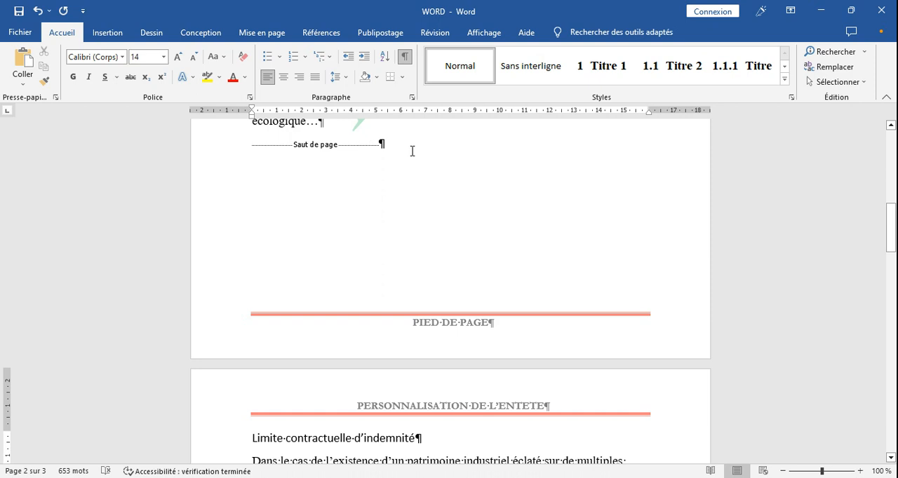
# Step: Try landscape orientation with only a page break separating the pages, and undo the orientation change
pyautogui.moveTo(893, 249)
pyautogui.mouseDown()
pyautogui.moveTo(895, 339)
pyautogui.moveTo(889, 159)
pyautogui.moveTo(895, 240)
pyautogui.mouseUp()
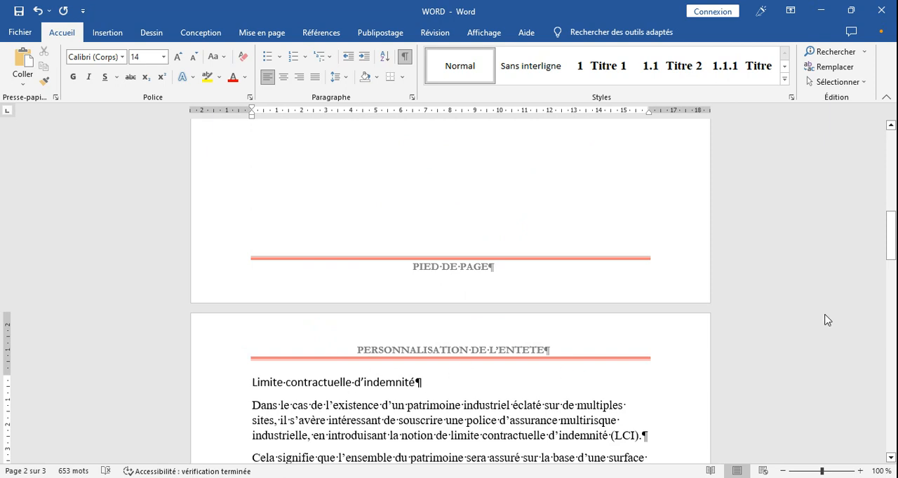
pyautogui.moveTo(893, 242); pyautogui.dragTo(875, 240)
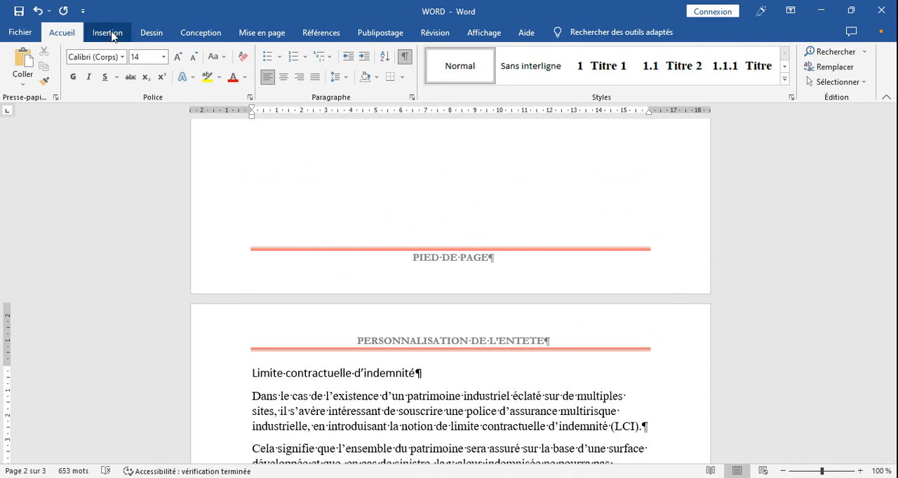
pyautogui.click(261, 35)
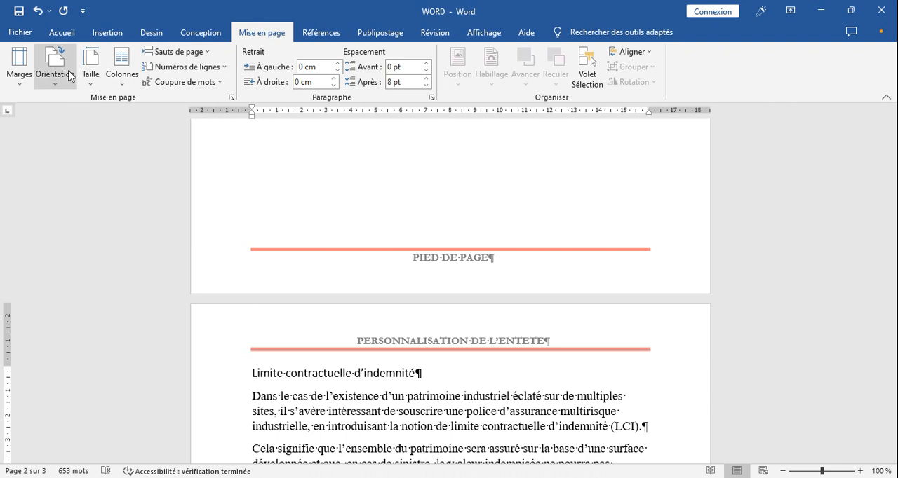
pyautogui.click(69, 76)
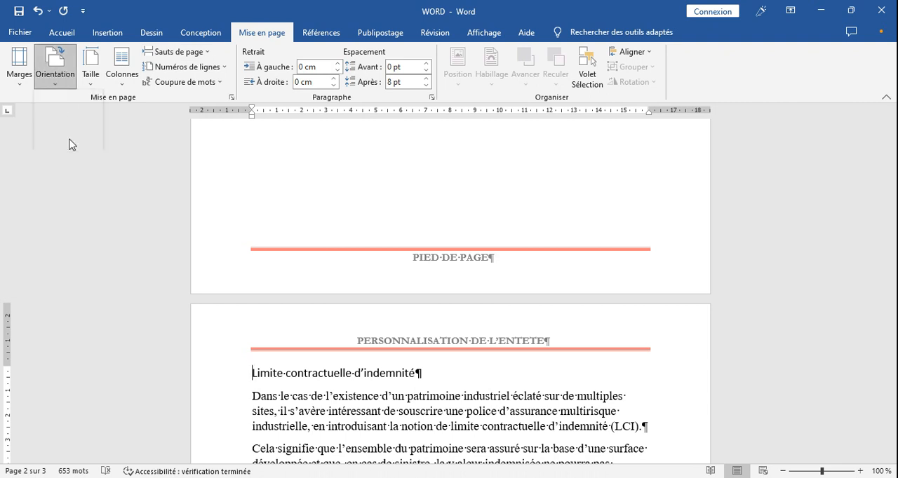
pyautogui.click(71, 141)
pyautogui.moveTo(886, 267); pyautogui.dragTo(895, 188)
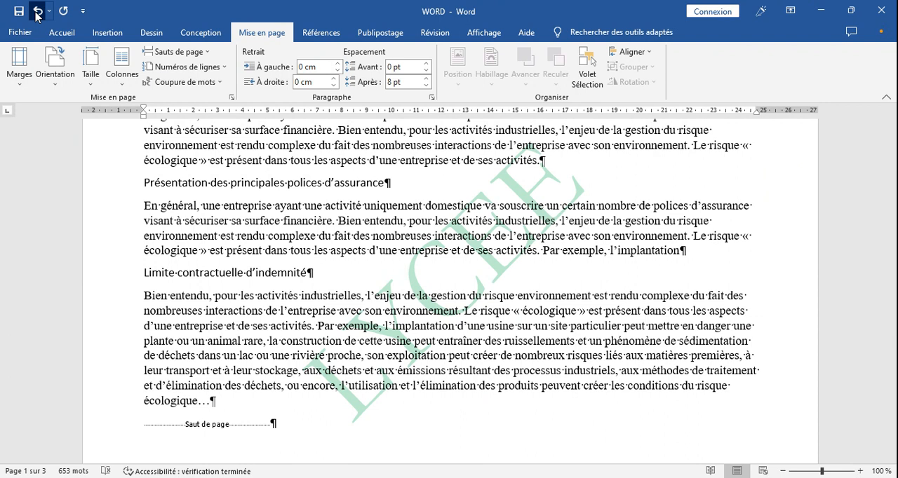
pyautogui.click(37, 12)
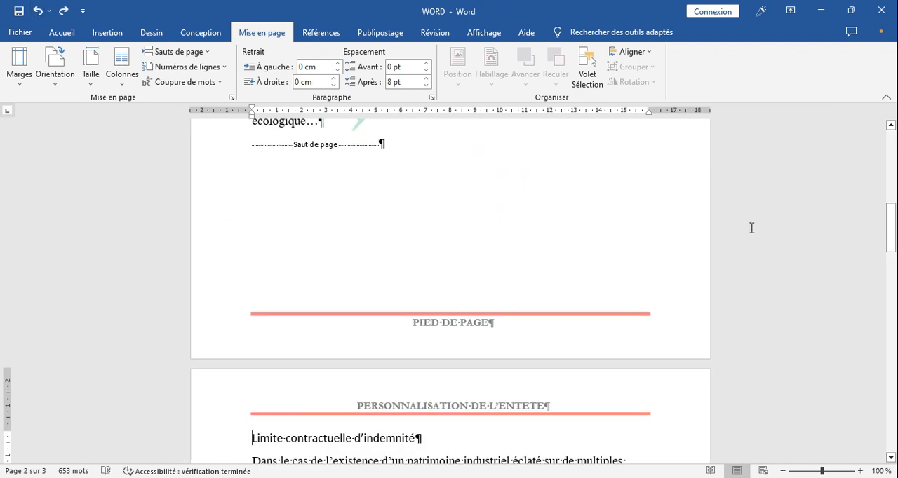
# Step: Replace the page break before the "Limite contractuelle d'indemnité" heading with a next-page section break
pyautogui.click(248, 143)
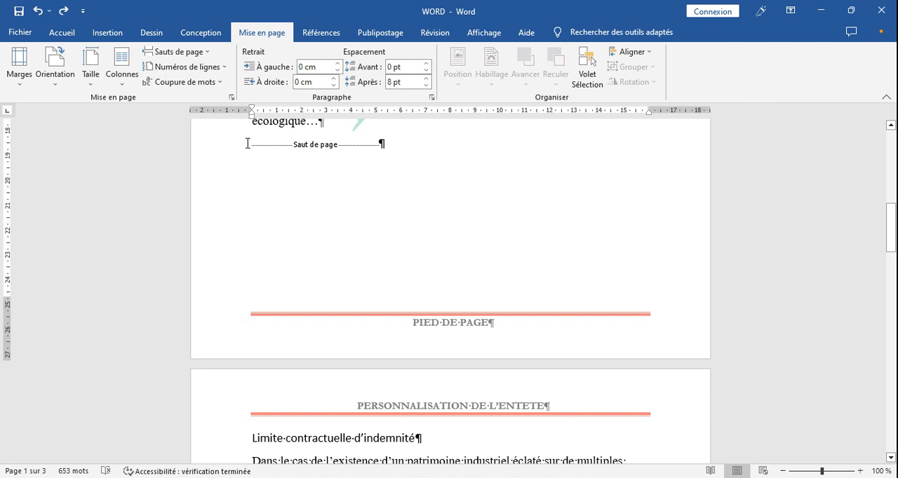
pyautogui.press('Delete')
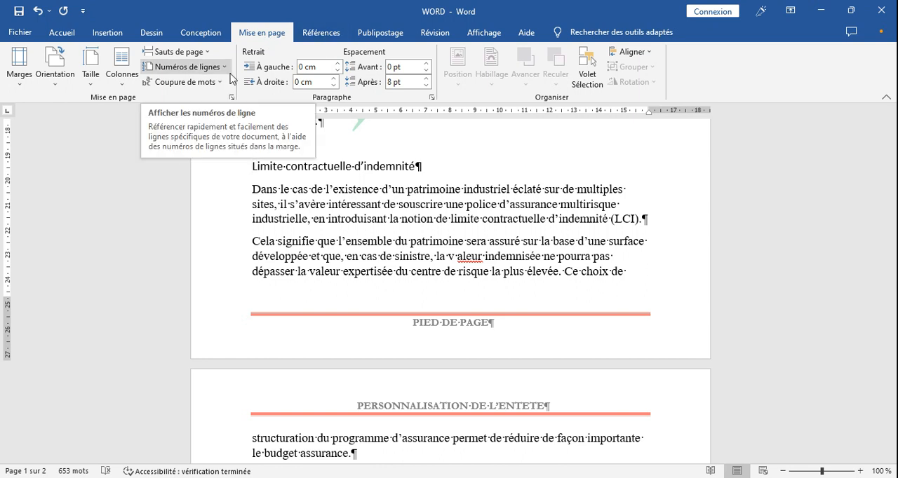
pyautogui.click(207, 51)
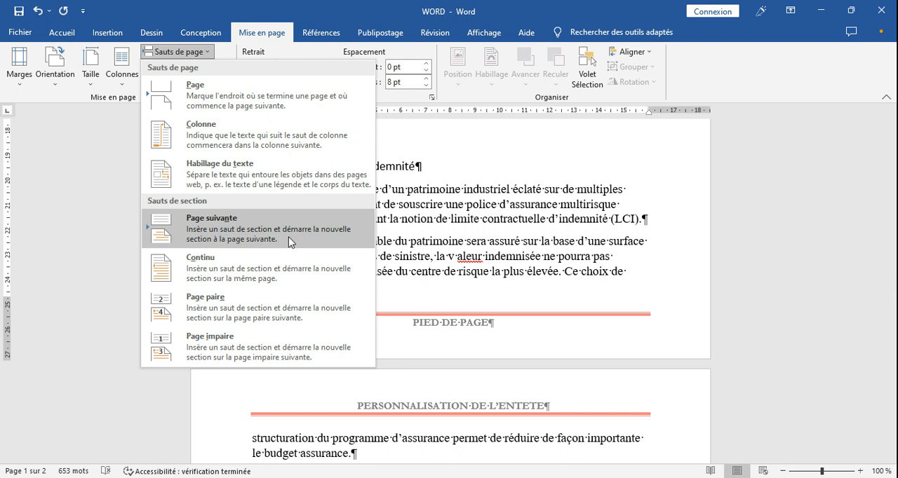
pyautogui.click(236, 232)
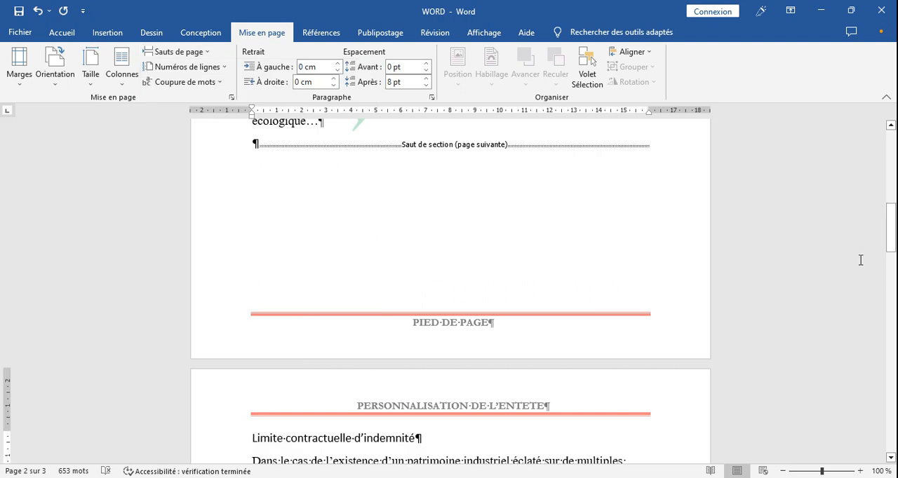
# Step: Set the page orientation to landscape (Paysage) for the new section only, using the page setup option "À cette section"
pyautogui.moveTo(890, 238)
pyautogui.mouseDown()
pyautogui.moveTo(892, 280)
pyautogui.moveTo(891, 245)
pyautogui.moveTo(893, 253)
pyautogui.mouseUp()
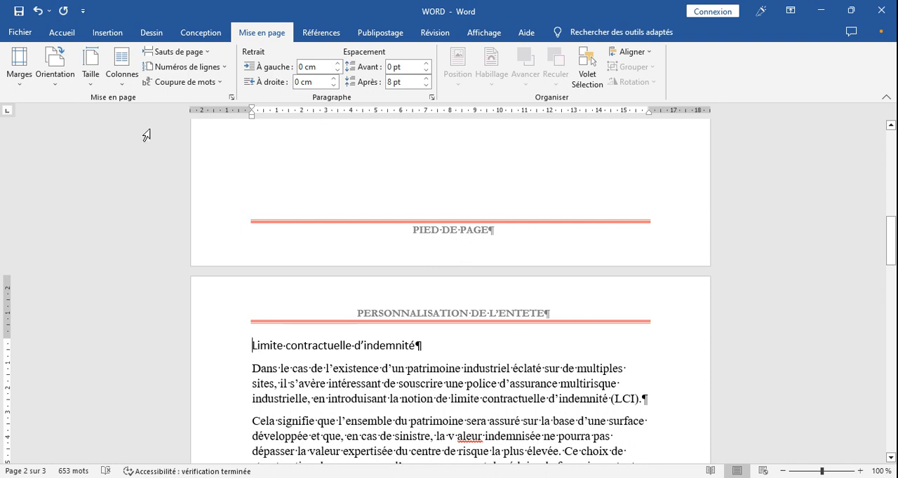
pyautogui.click(58, 86)
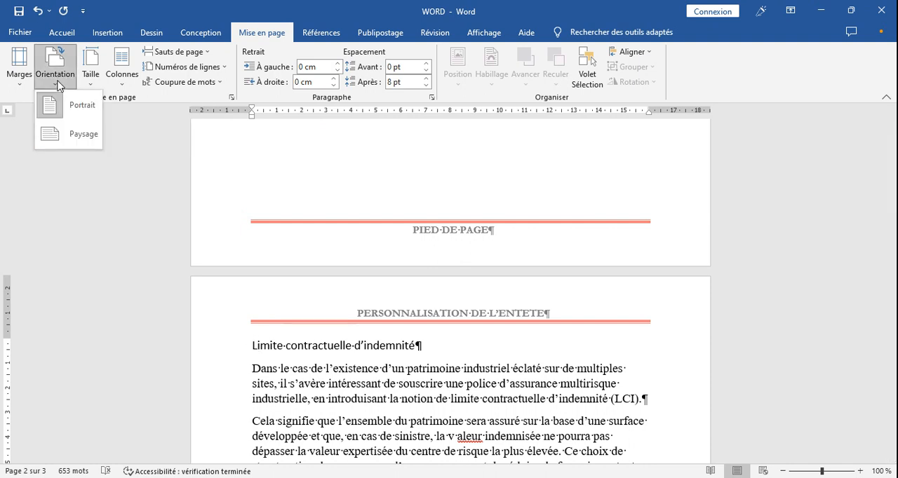
pyautogui.click(231, 97)
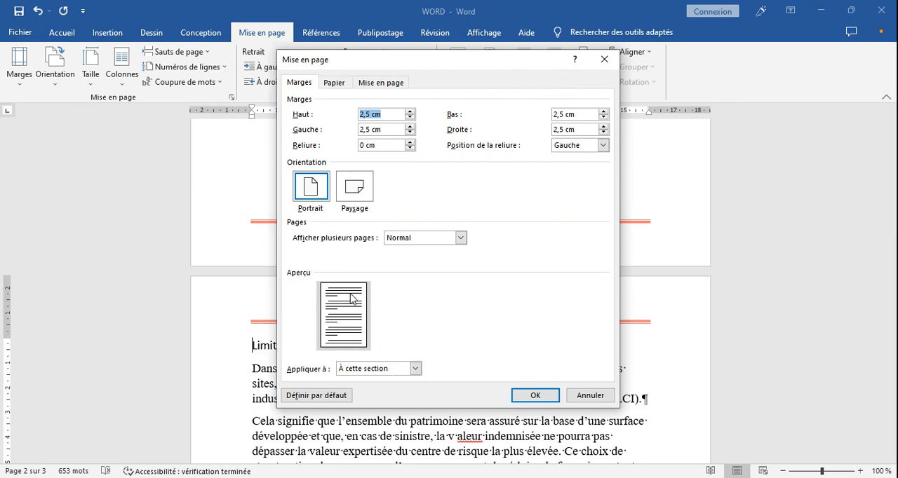
pyautogui.click(355, 186)
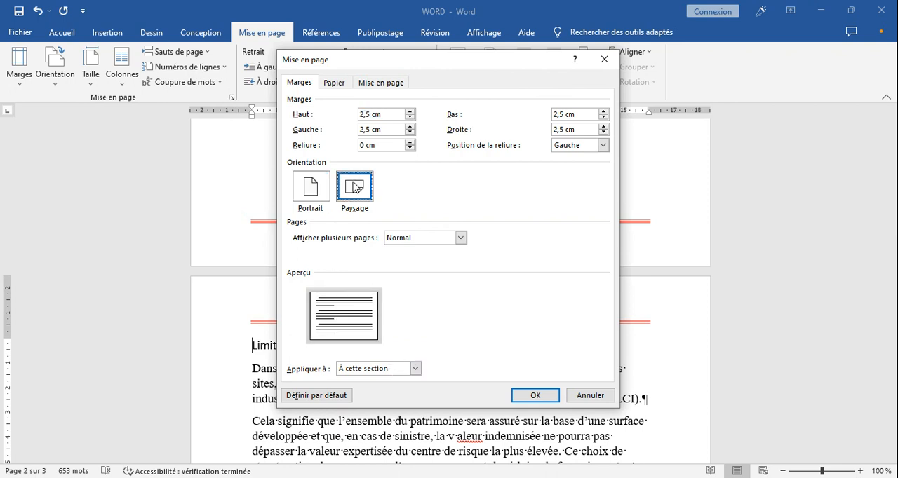
pyautogui.click(386, 370)
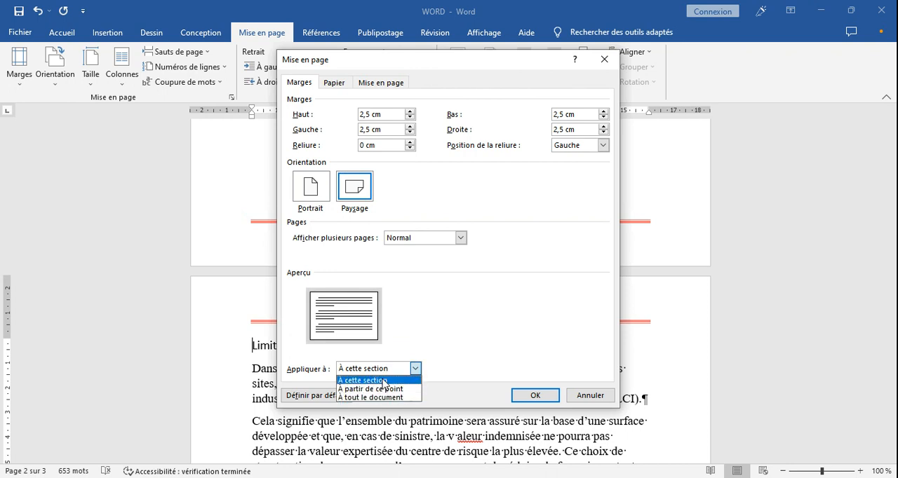
pyautogui.click(384, 381)
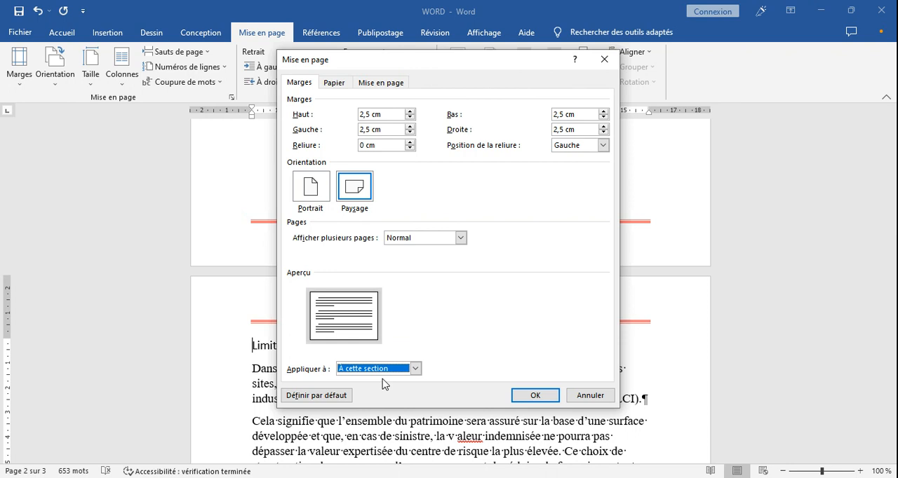
pyautogui.click(533, 395)
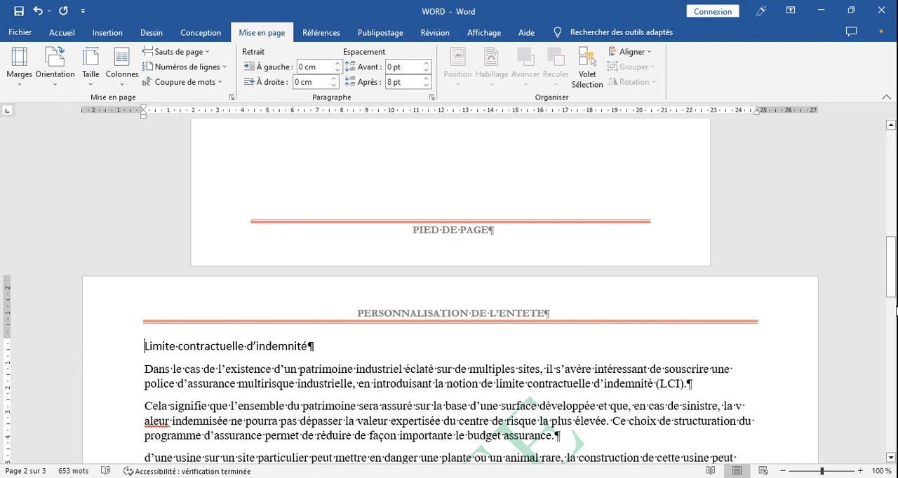
# Step: Open the header of the landscape section for editing
pyautogui.moveTo(893, 281)
pyautogui.mouseDown()
pyautogui.moveTo(896, 428)
pyautogui.moveTo(896, 270)
pyautogui.moveTo(896, 288)
pyautogui.moveTo(896, 279)
pyautogui.mouseUp()
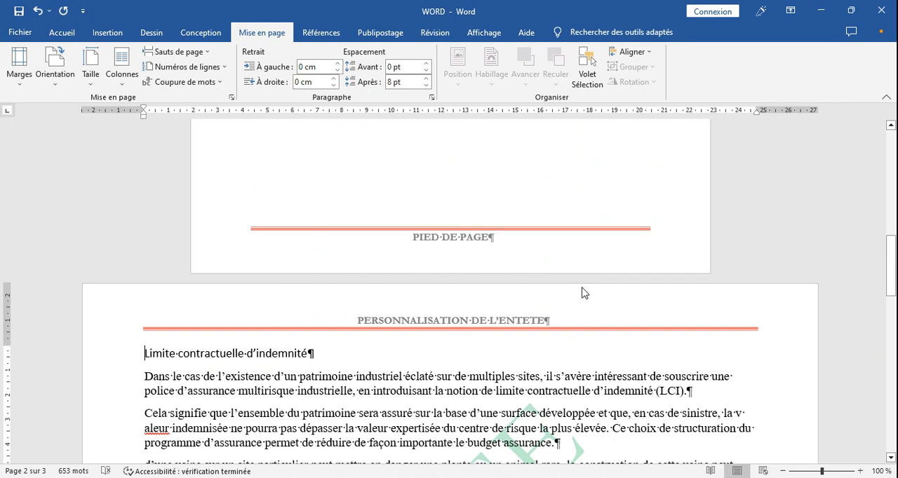
pyautogui.doubleClick(583, 309)
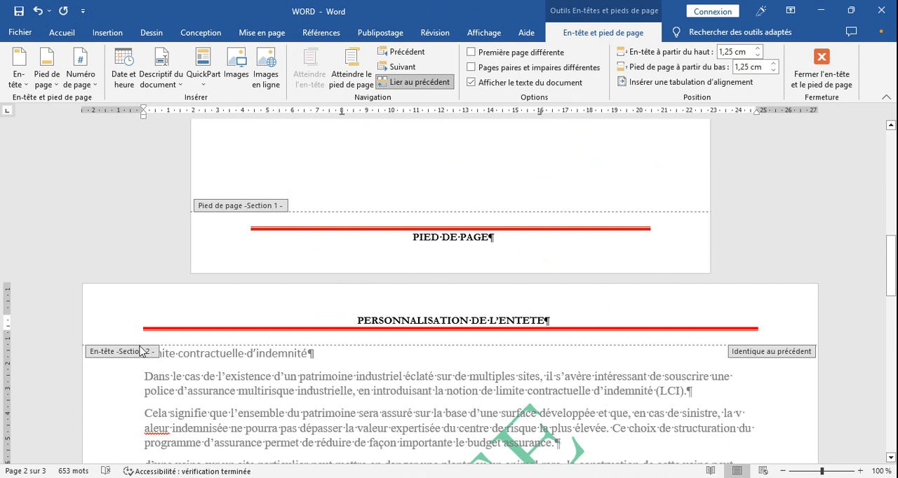
pyautogui.moveTo(893, 272); pyautogui.dragTo(893, 292)
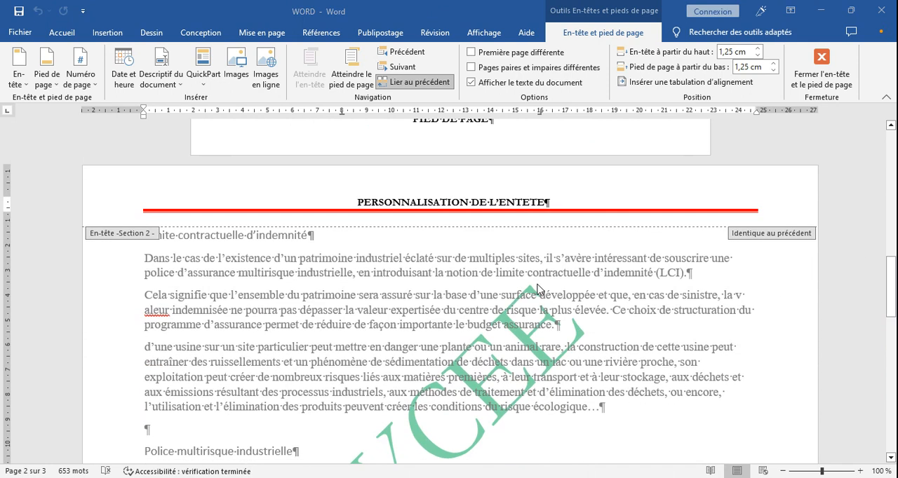